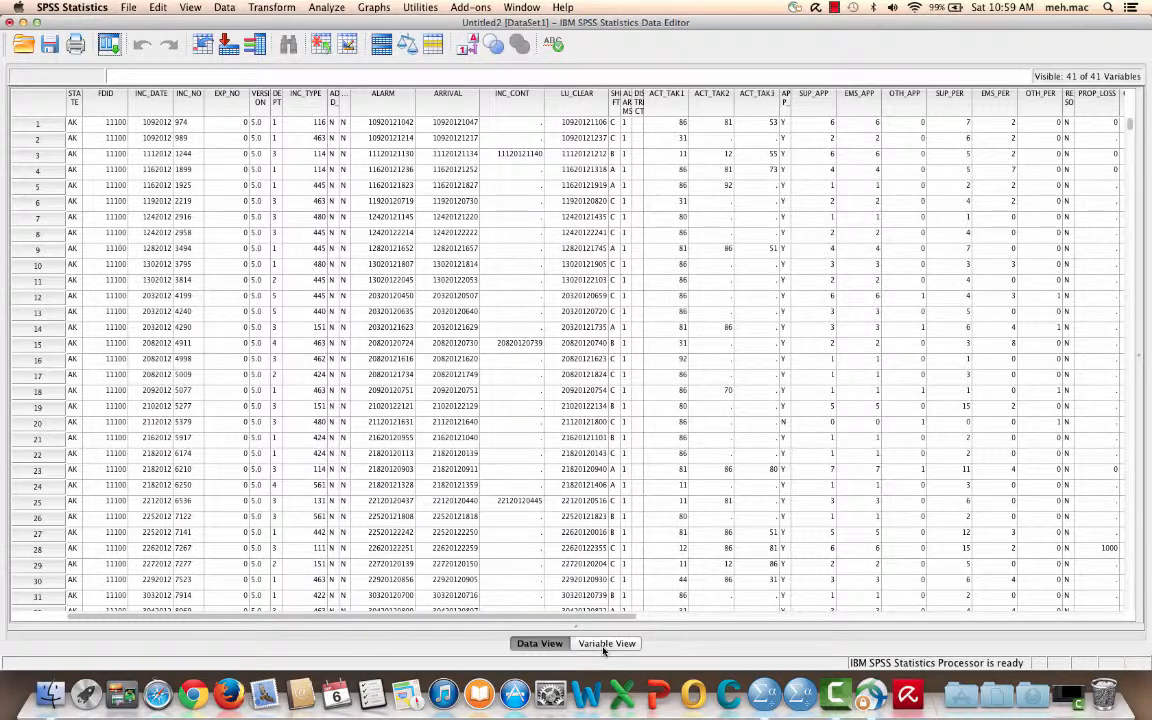
Review the types, widths and measurement levels of the imported variables in the variable definitions, and return to the data grid.
{"action": "left_click", "coordinate": [604, 643]}
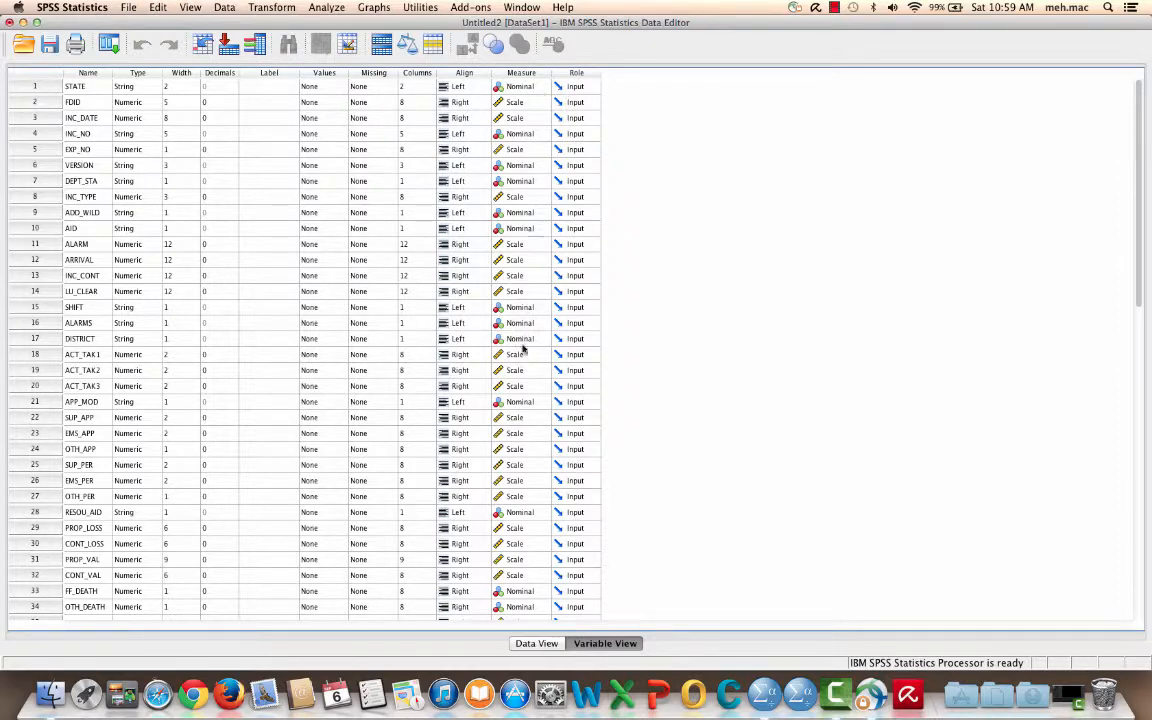
{"action": "scroll", "coordinate": [522, 392], "scroll_direction": "down", "scroll_amount": 8}
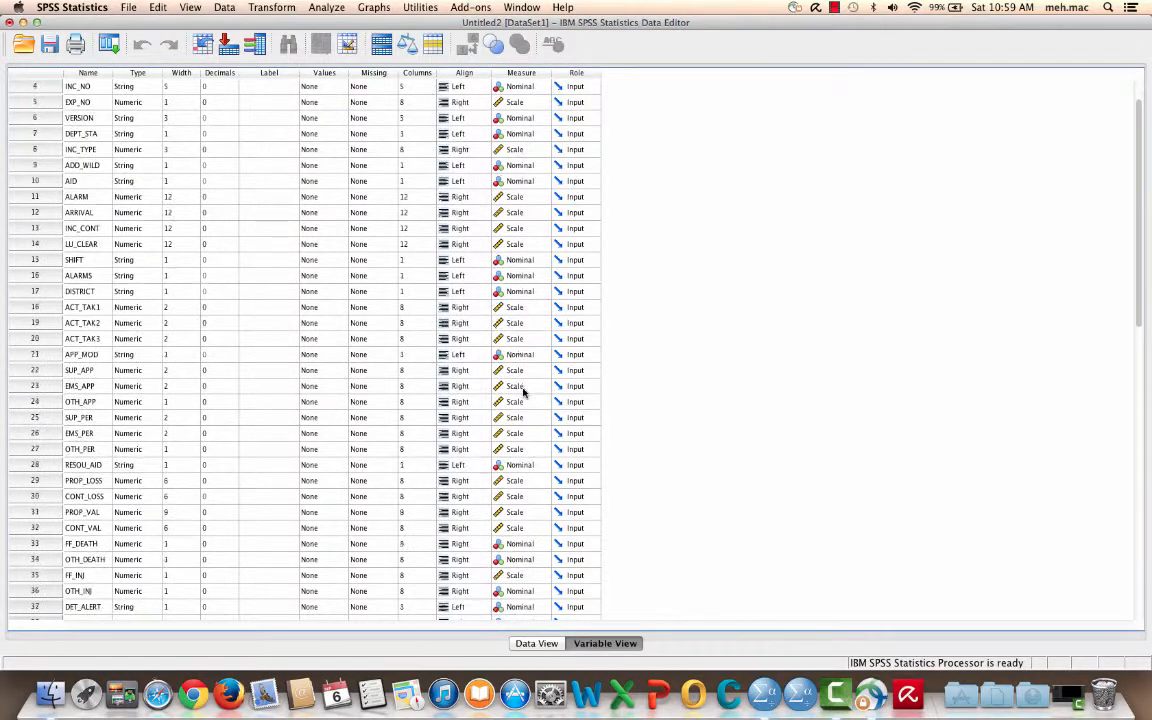
{"action": "scroll", "coordinate": [522, 392], "scroll_direction": "up", "scroll_amount": 6}
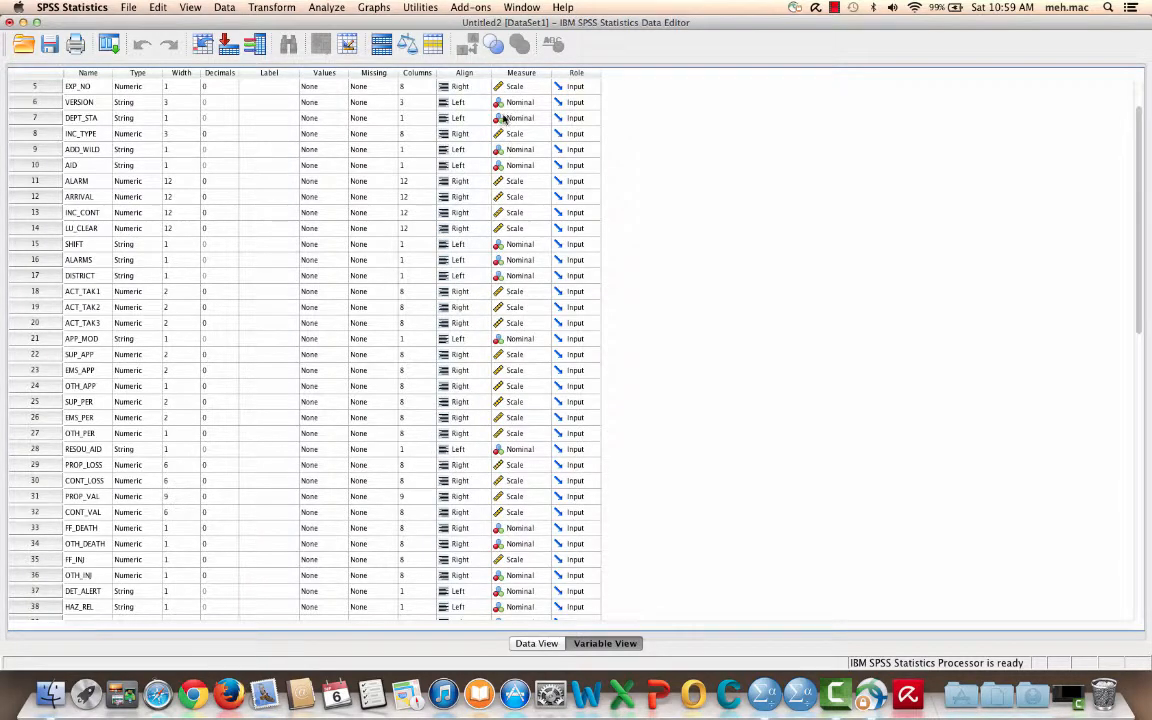
{"action": "scroll", "coordinate": [510, 240], "scroll_direction": "up", "scroll_amount": 2}
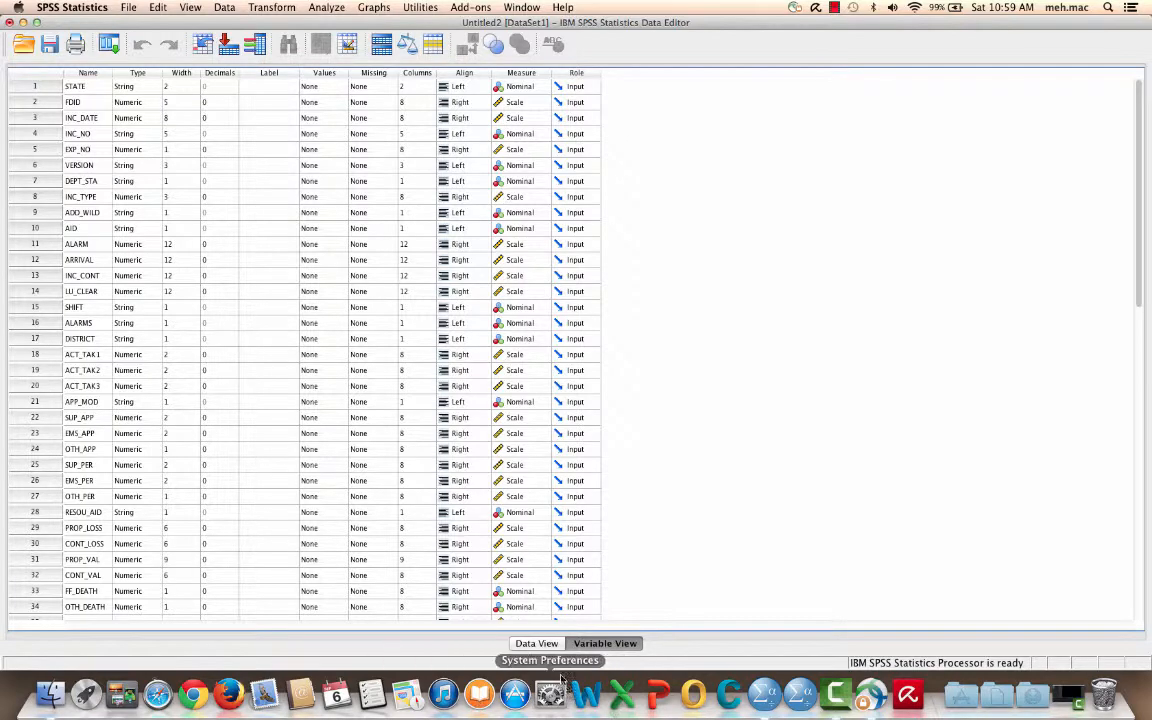
{"action": "left_click", "coordinate": [536, 643]}
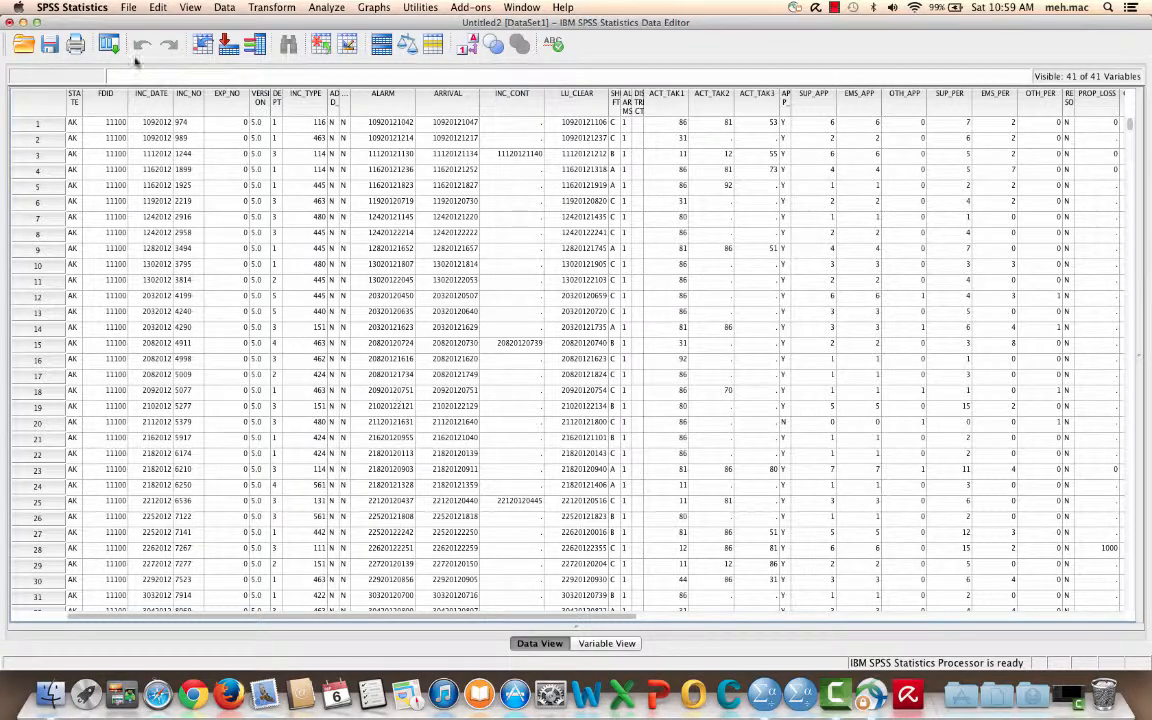
Minimize the data editor and read through the GET DATA import syntax in the output log.
{"action": "left_click", "coordinate": [23, 22]}
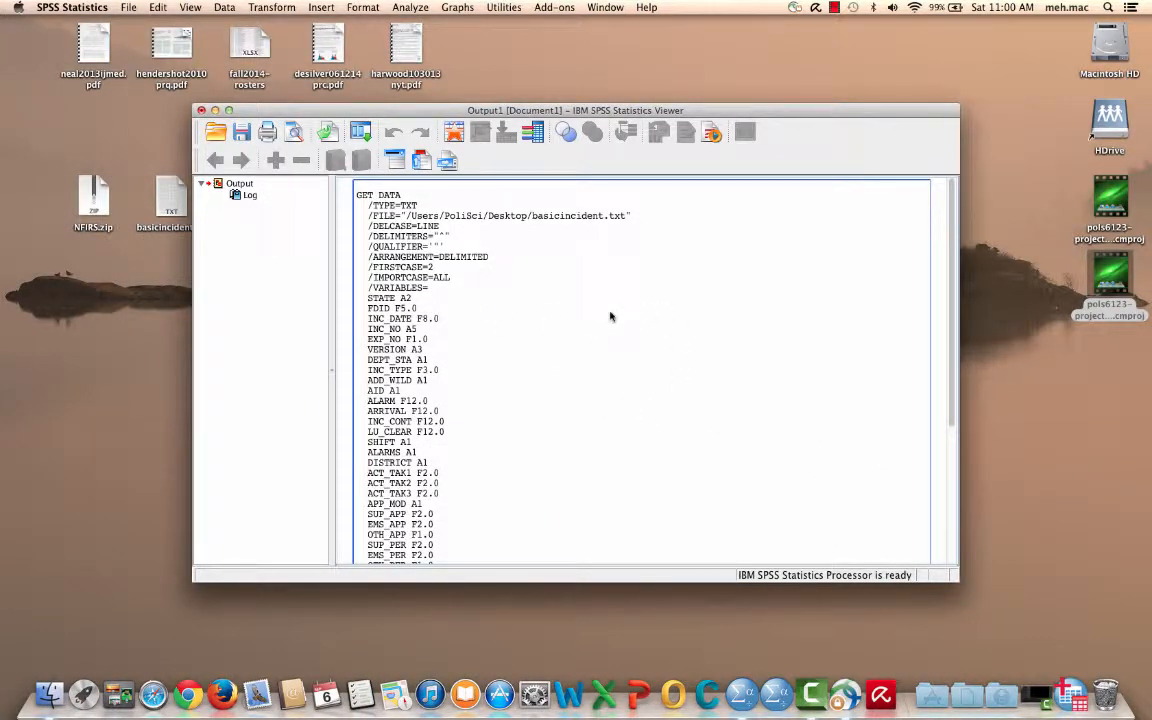
{"action": "scroll", "coordinate": [610, 316], "scroll_direction": "down", "scroll_amount": 3}
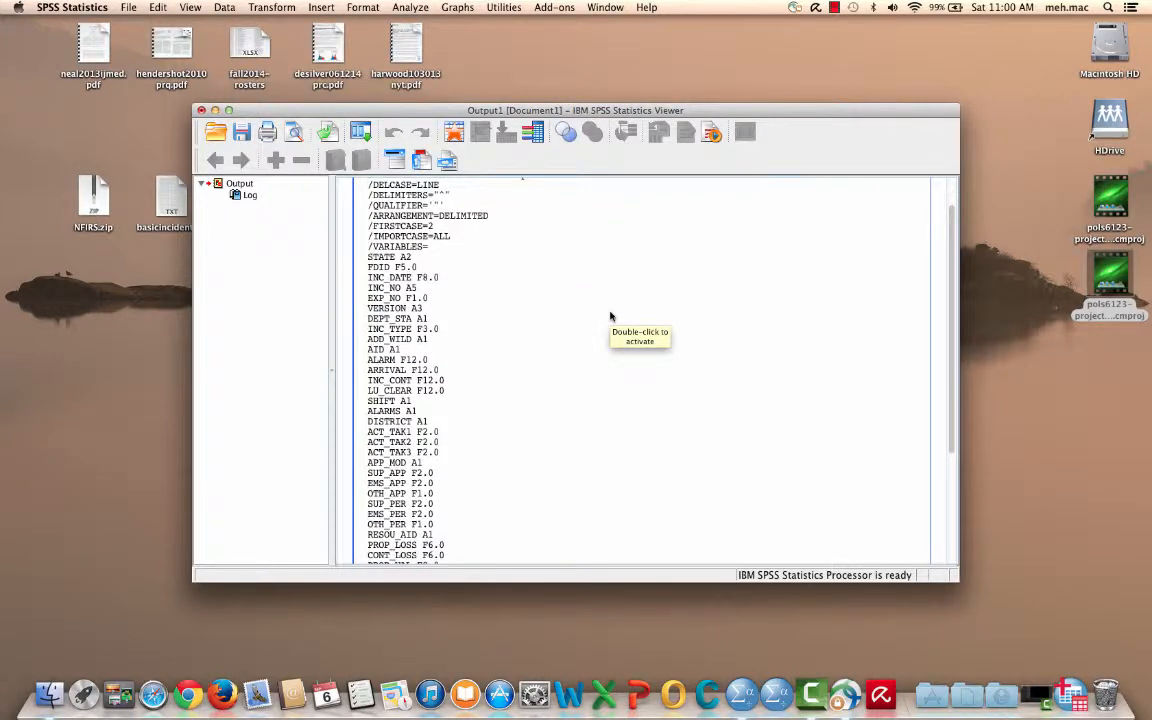
{"action": "scroll", "coordinate": [610, 316], "scroll_direction": "up", "scroll_amount": 3}
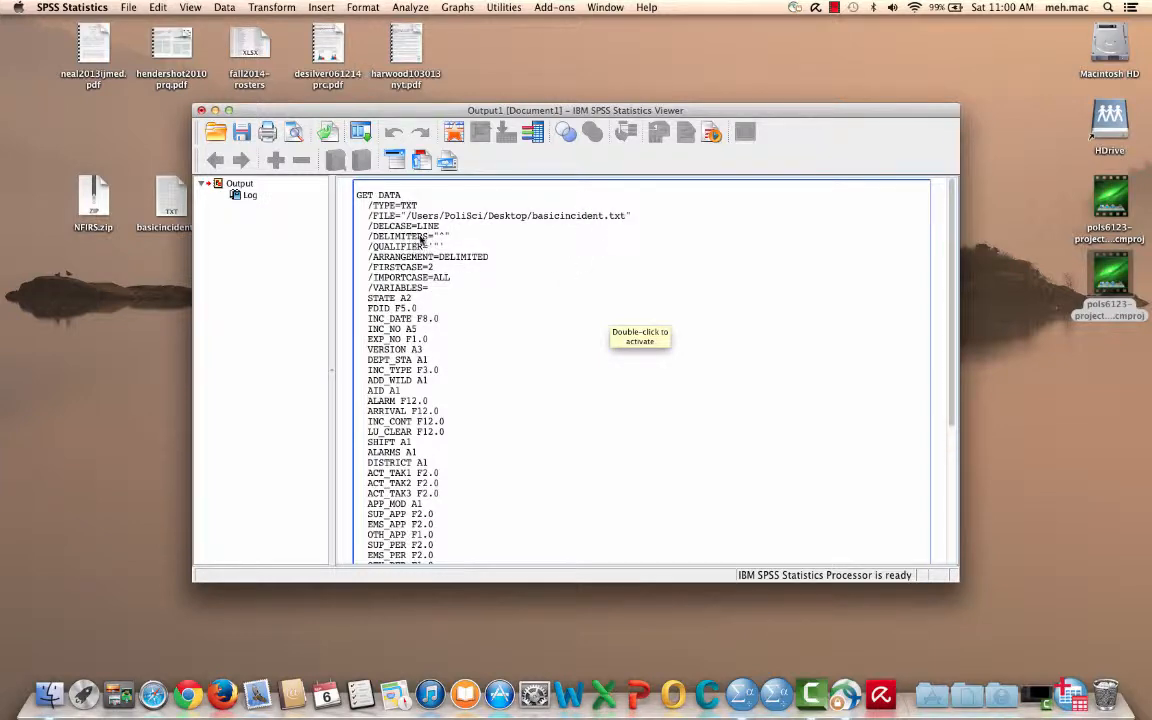
{"action": "scroll", "coordinate": [427, 278], "scroll_direction": "down", "scroll_amount": 3}
{"action": "scroll", "coordinate": [427, 279], "scroll_direction": "down", "scroll_amount": 6}
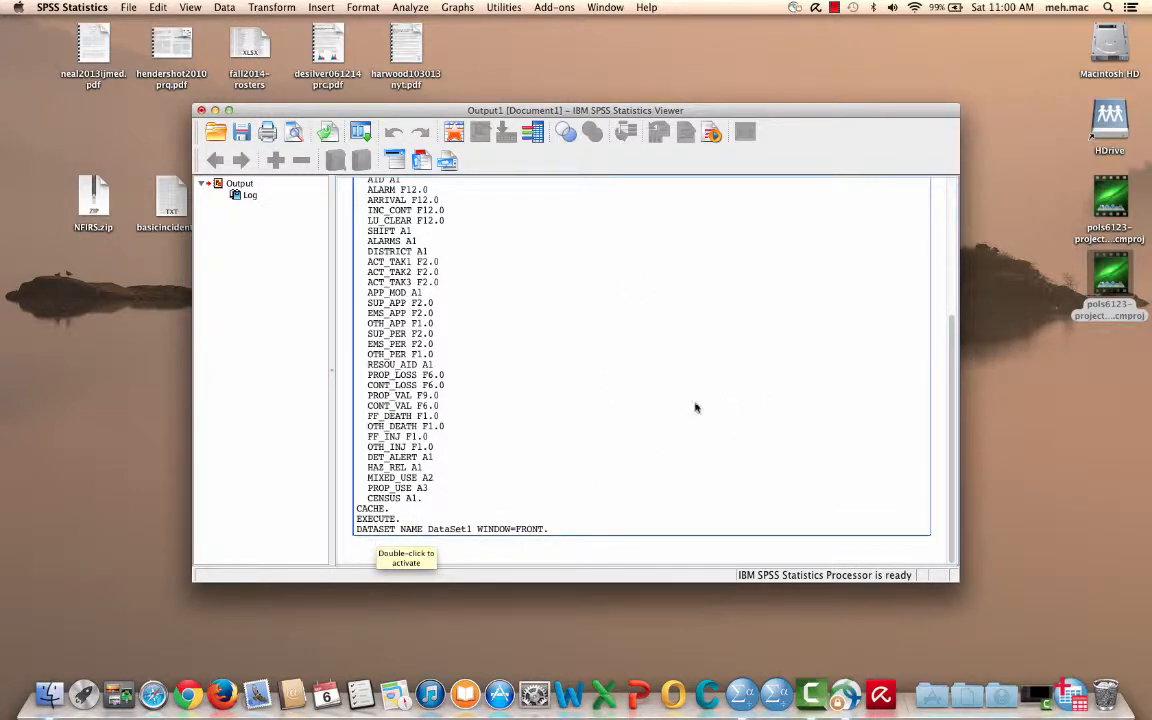
Save the output document to the Desktop with the file name pols6123-project1.
{"action": "left_click", "coordinate": [243, 133]}
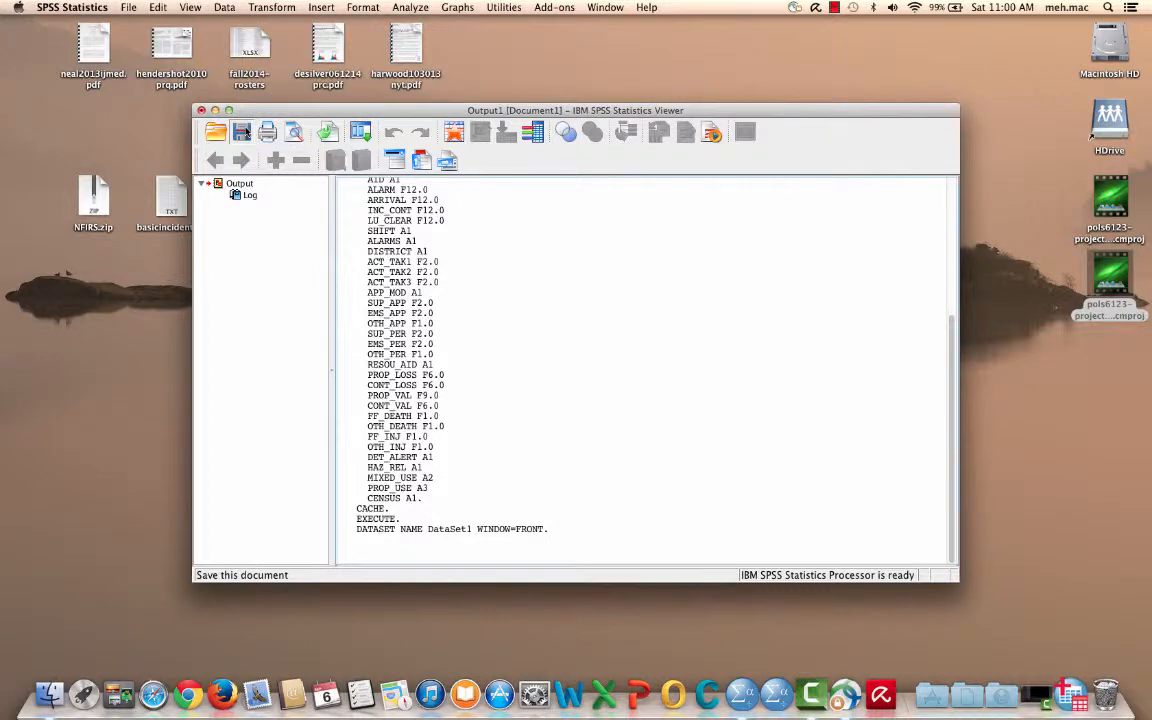
{"action": "left_click", "coordinate": [541, 301]}
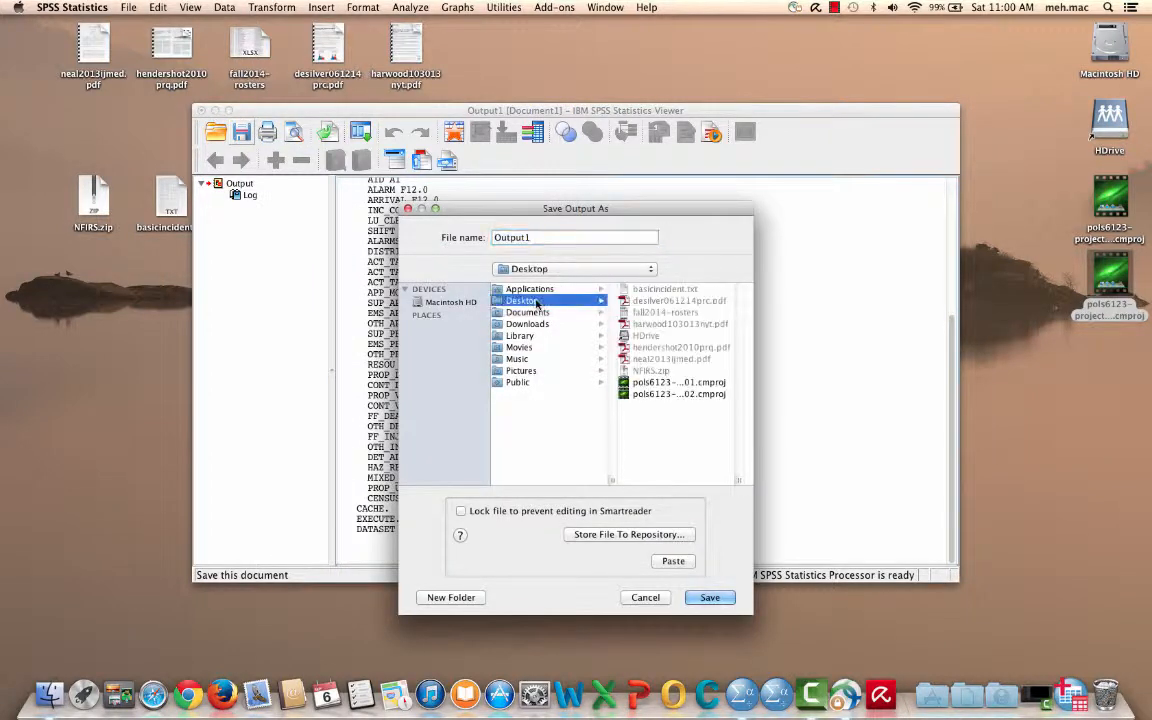
{"action": "left_click", "coordinate": [567, 237]}
{"action": "key", "text": "BackSpace"}
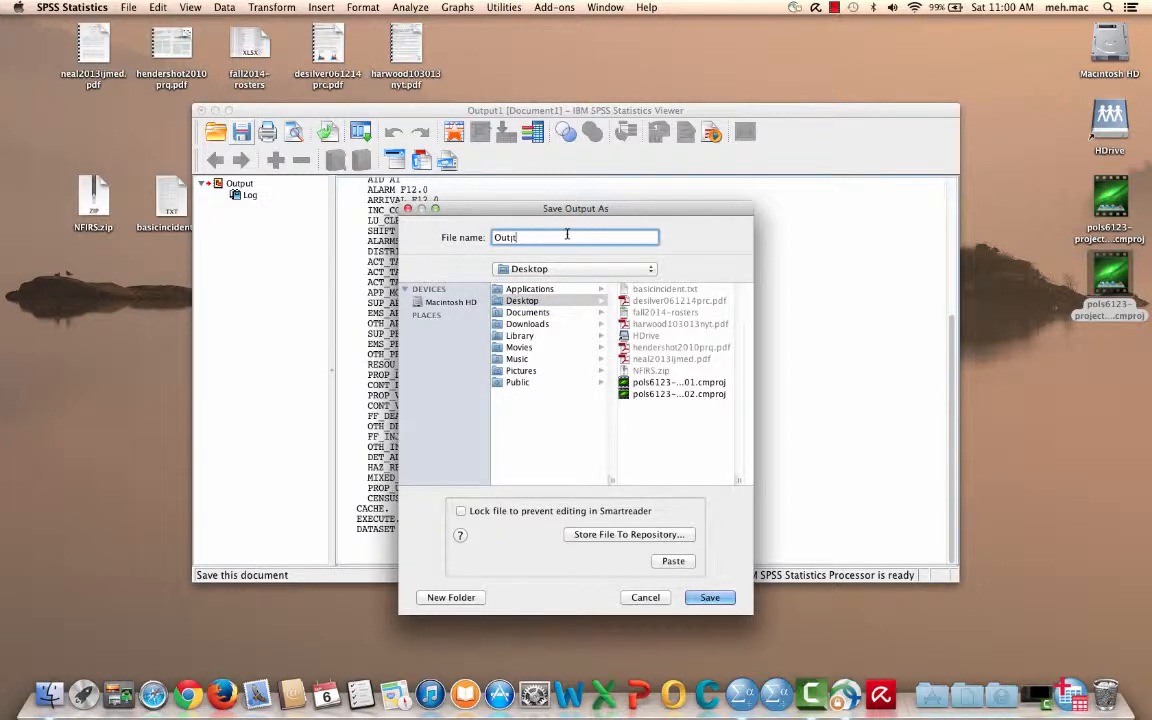
{"action": "key", "text": "BackSpace"}
{"action": "key", "text": "BackSpace"}
{"action": "key", "text": "BackSpace"}
{"action": "key", "text": "BackSpace"}
{"action": "type", "text": "pols"}
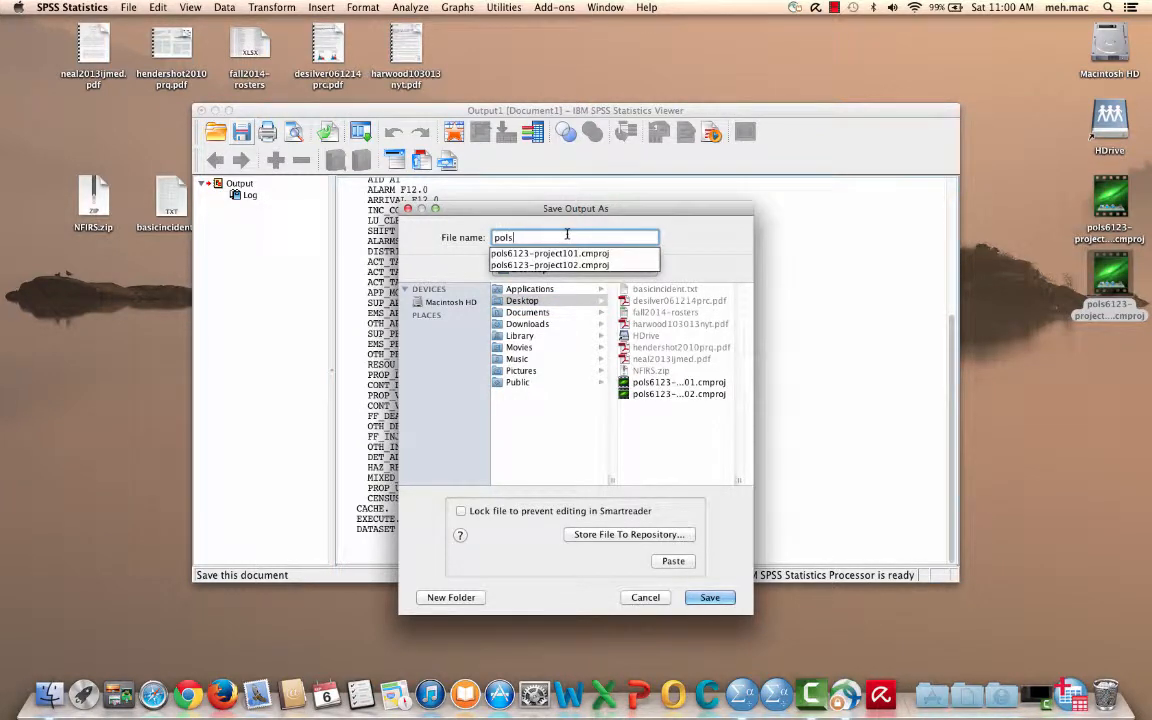
{"action": "type", "text": "6123-project1"}
{"action": "left_click", "coordinate": [710, 598]}
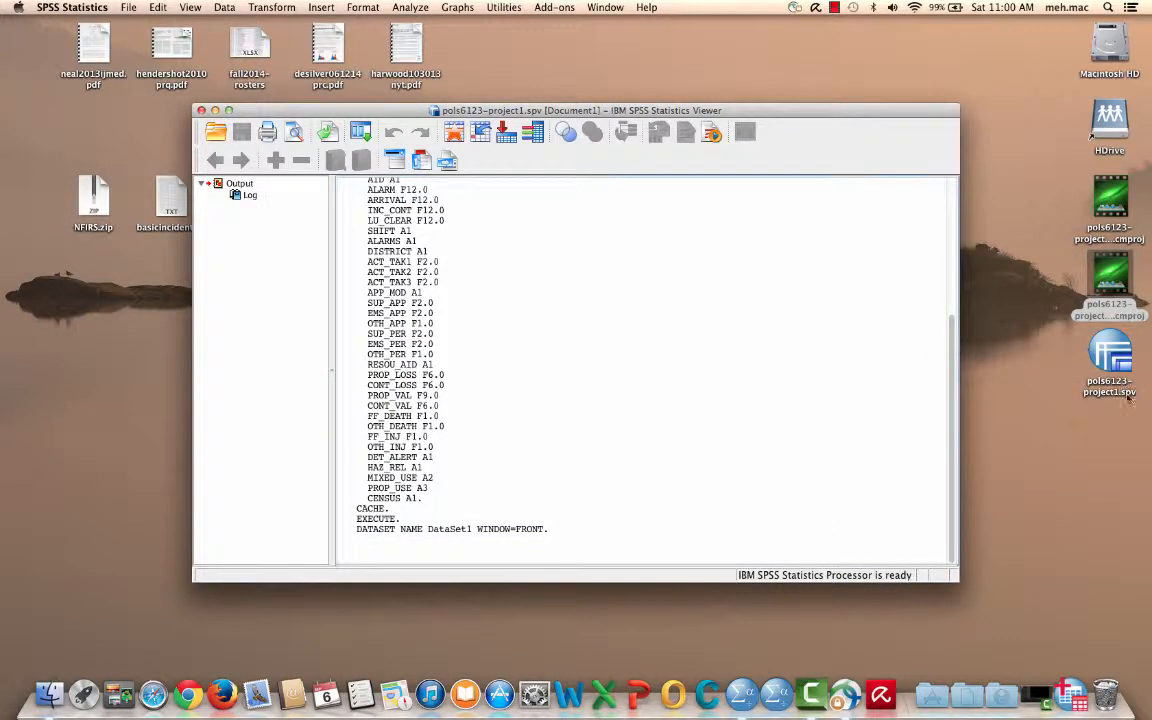
Minimize the output viewer, restore the data editor and save the dataset to the Desktop as pols6123-project1.
{"action": "left_click", "coordinate": [894, 312]}
{"action": "left_click", "coordinate": [215, 110]}
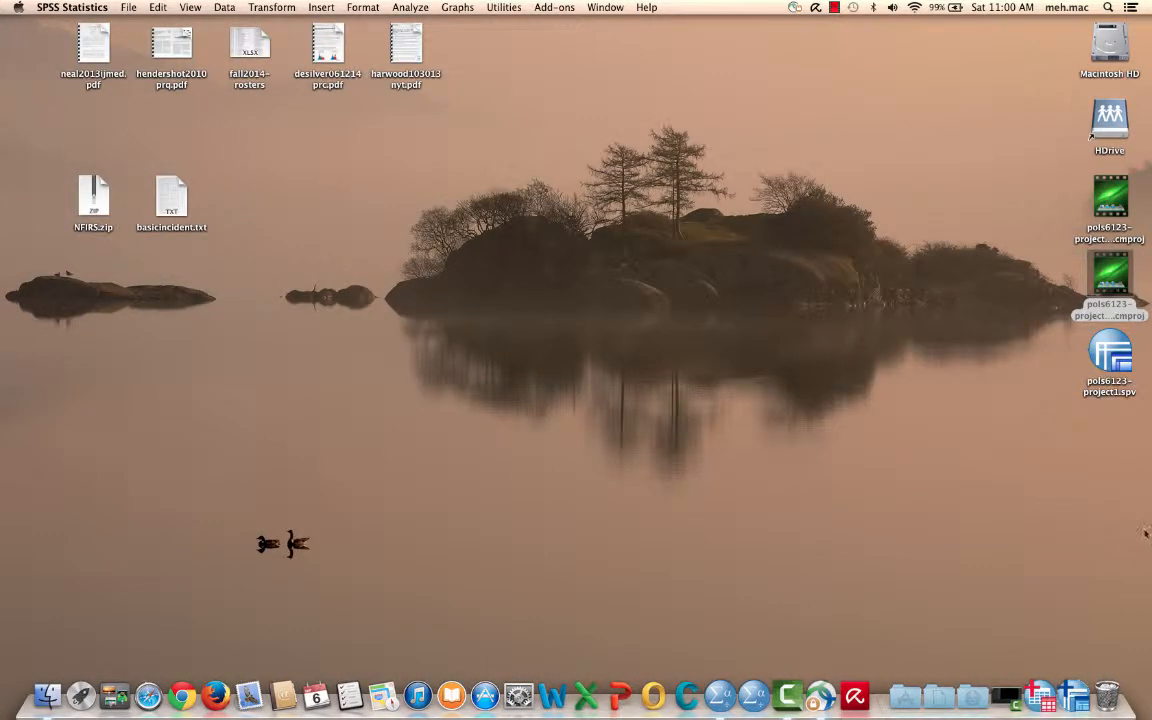
{"action": "left_click", "coordinate": [1007, 697]}
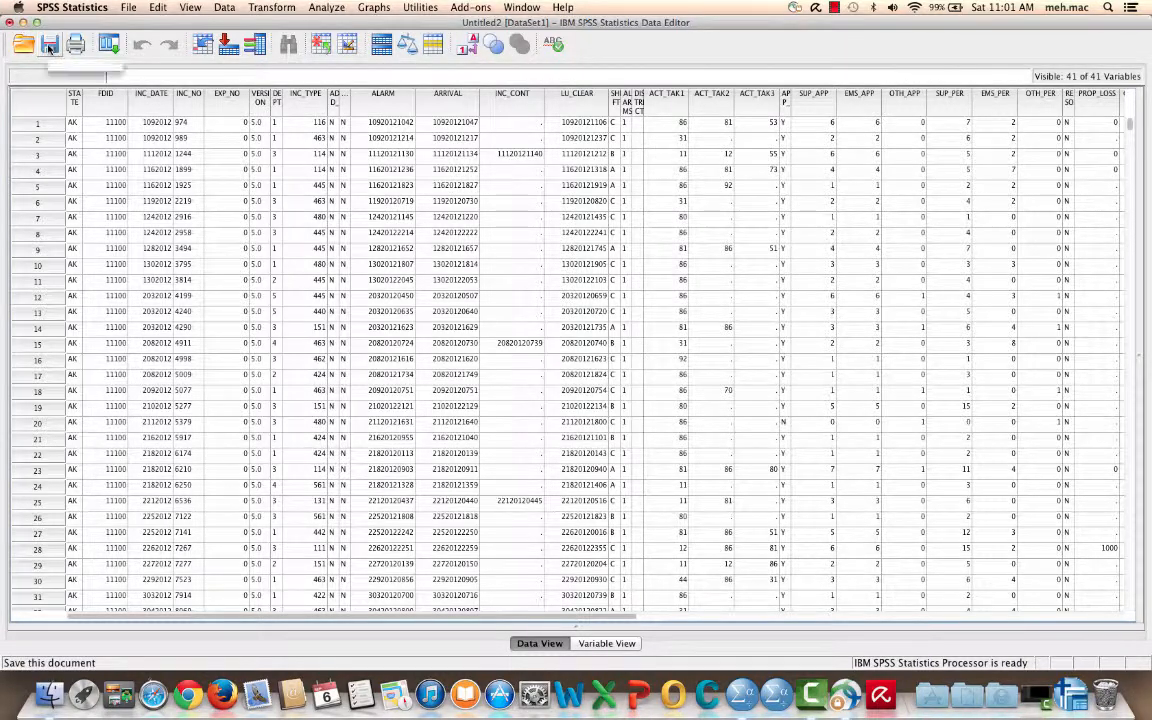
{"action": "left_click", "coordinate": [127, 8]}
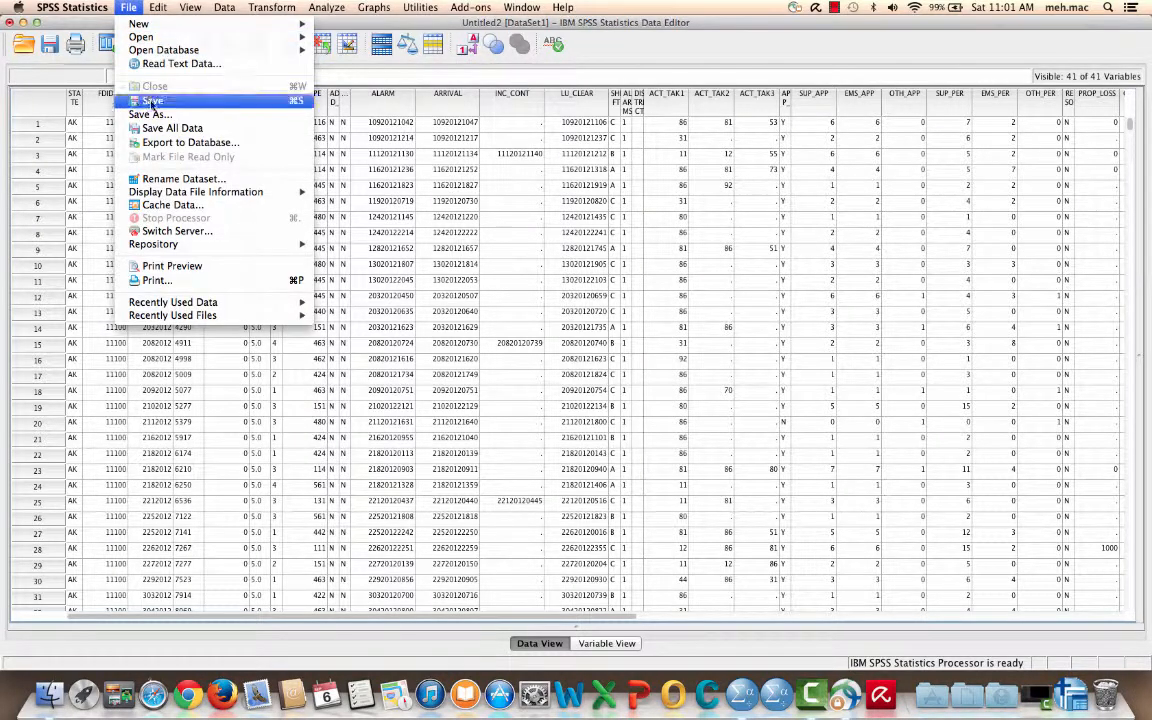
{"action": "left_click", "coordinate": [150, 115]}
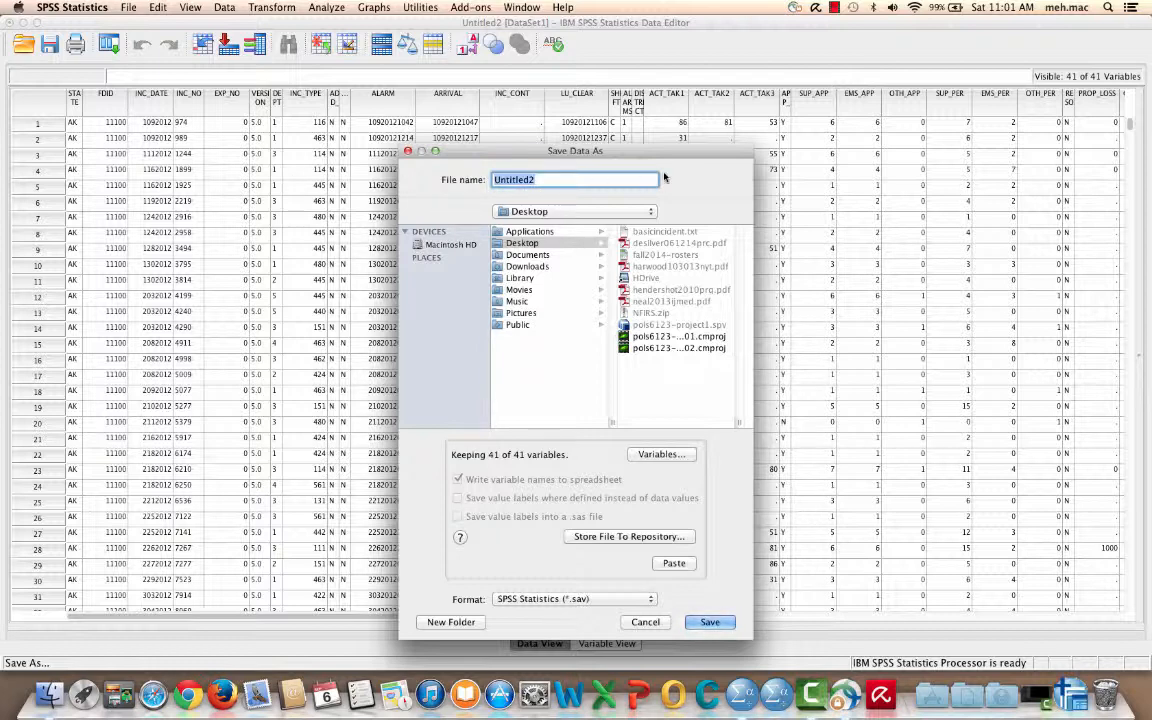
{"action": "type", "text": "pols"}
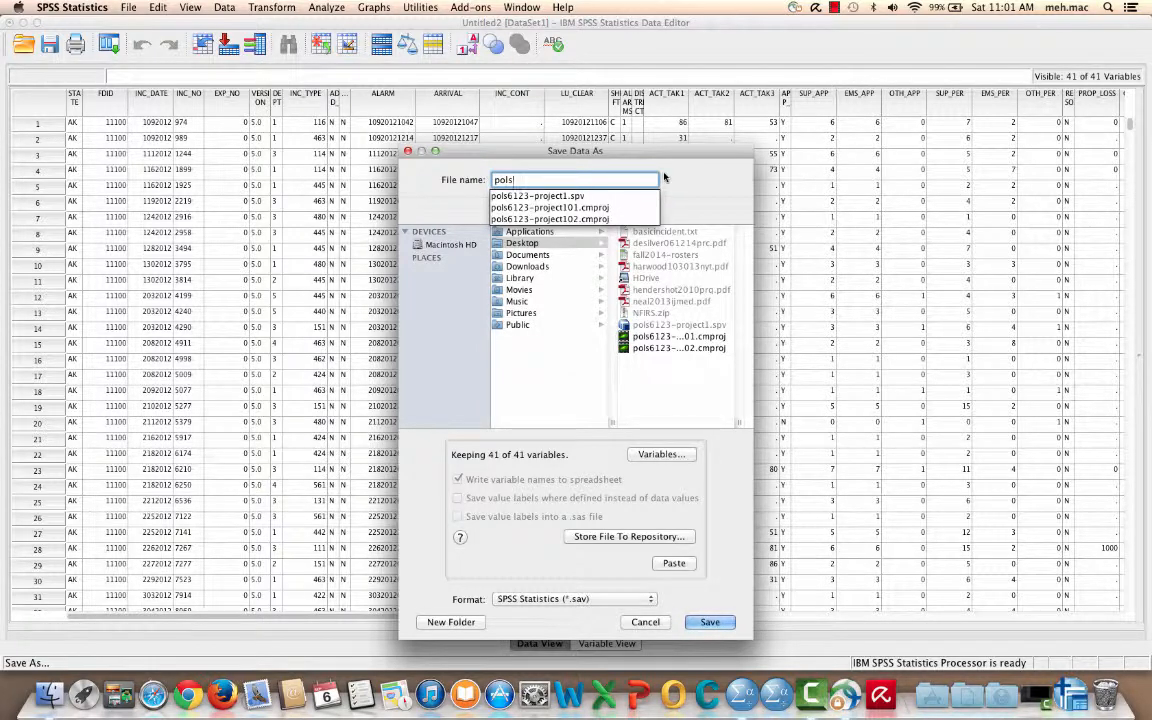
{"action": "type", "text": "6123-project1"}
{"action": "key", "text": "Return"}
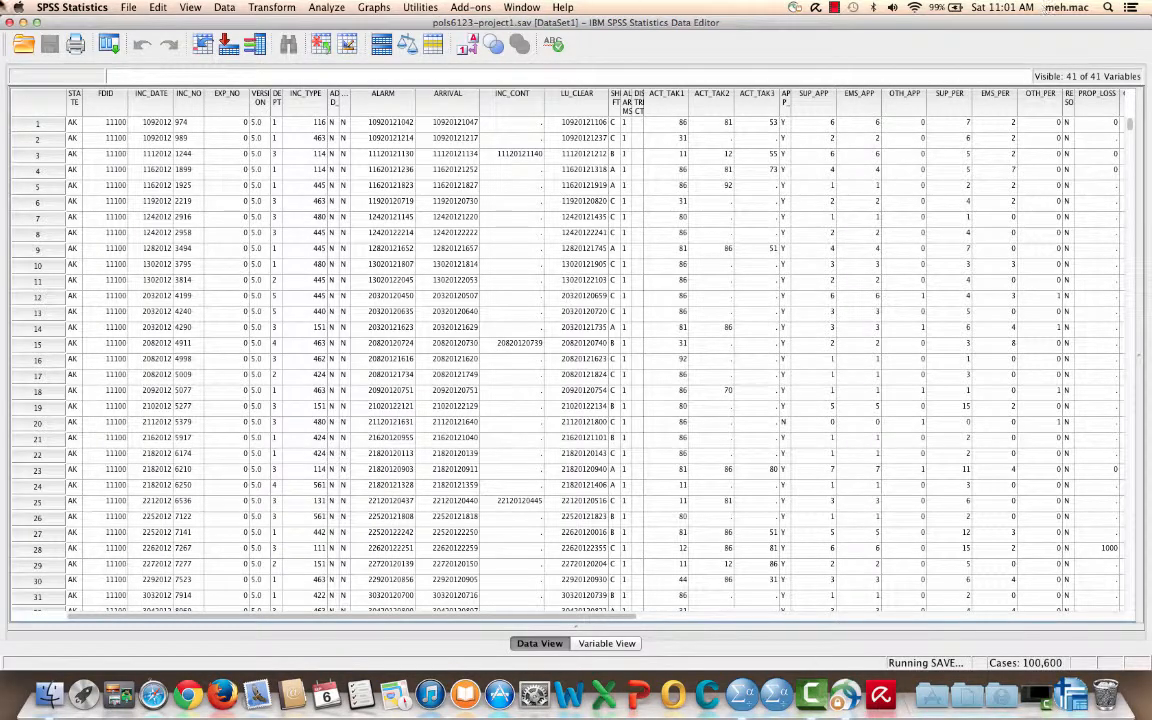
{"action": "left_click", "coordinate": [24, 25]}
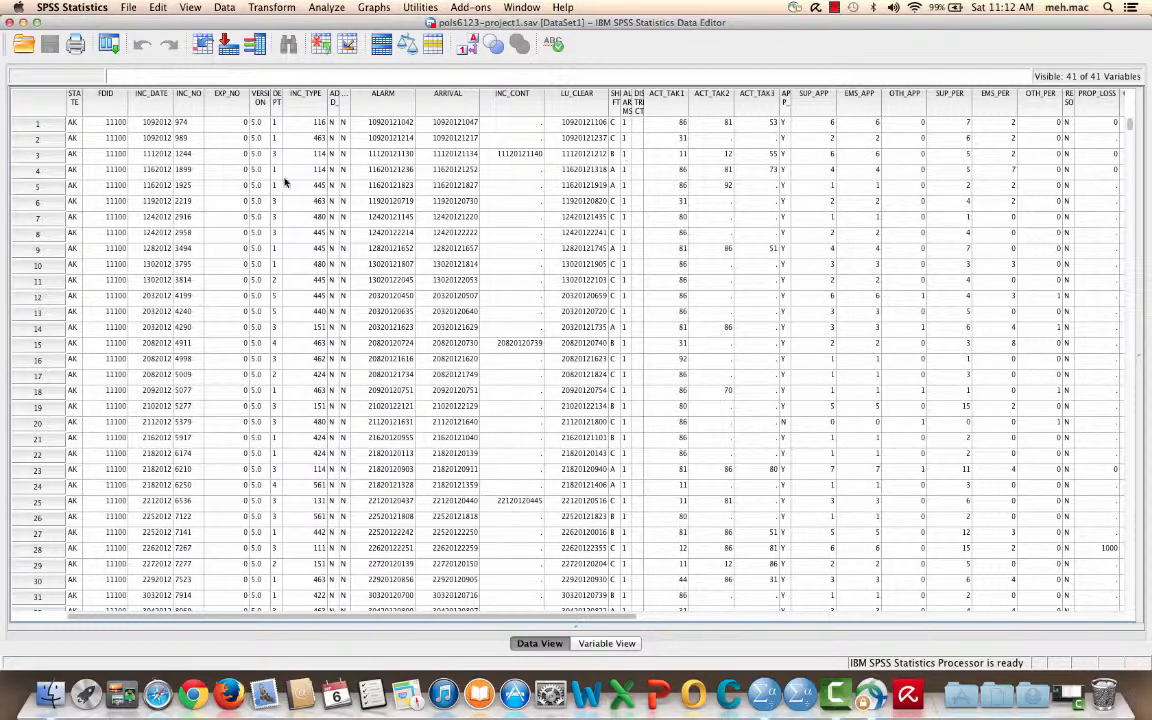
Set the display column width of the STATE and INC_NO variables to 8 in the variable definitions.
{"action": "left_click", "coordinate": [606, 644]}
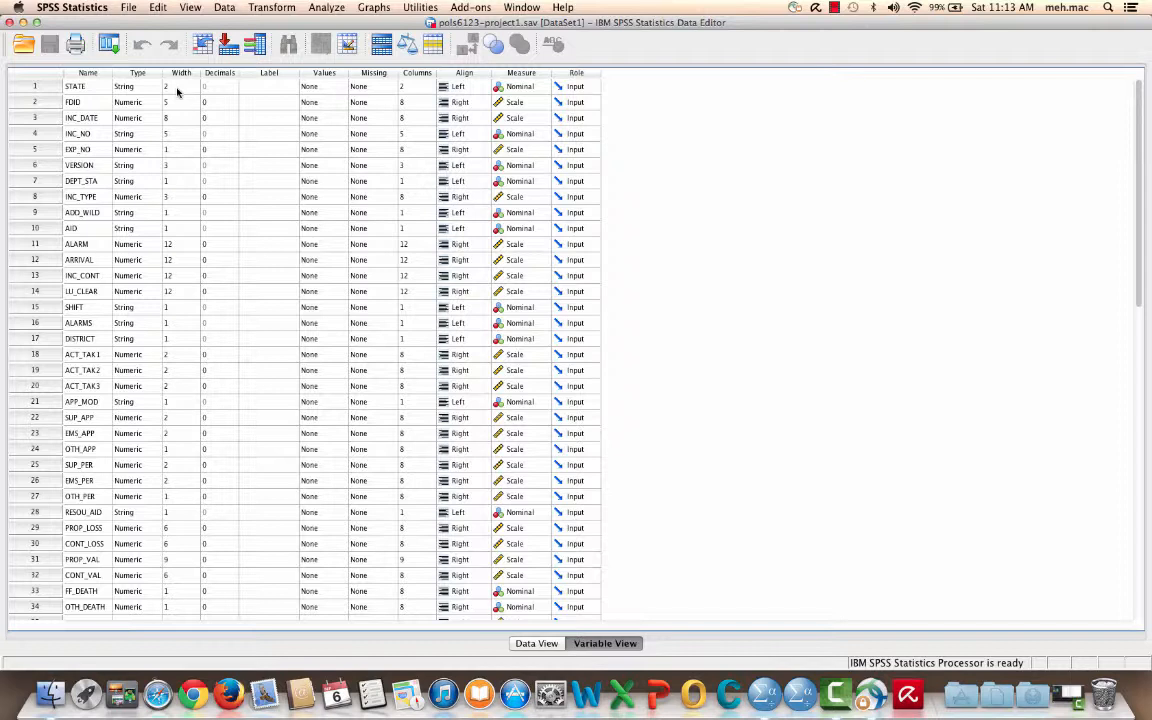
{"action": "left_click", "coordinate": [418, 87]}
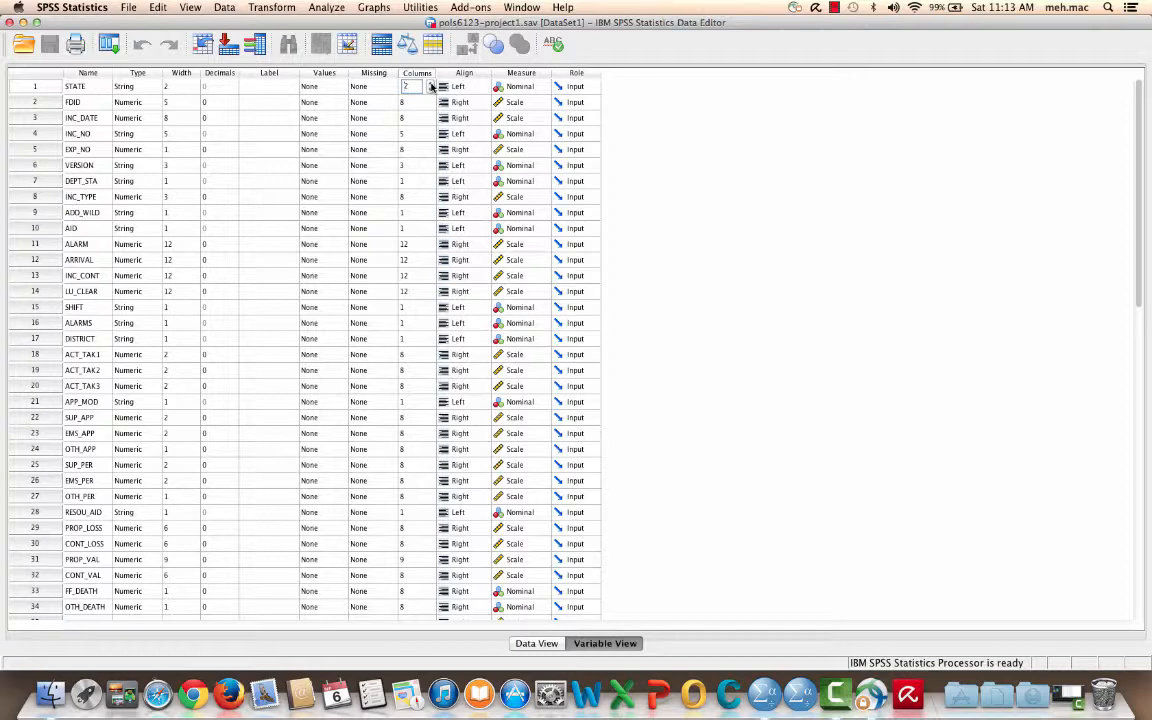
{"action": "type", "text": "8"}
{"action": "double_click", "coordinate": [399, 86]}
{"action": "type", "text": "8"}
{"action": "left_click", "coordinate": [413, 133]}
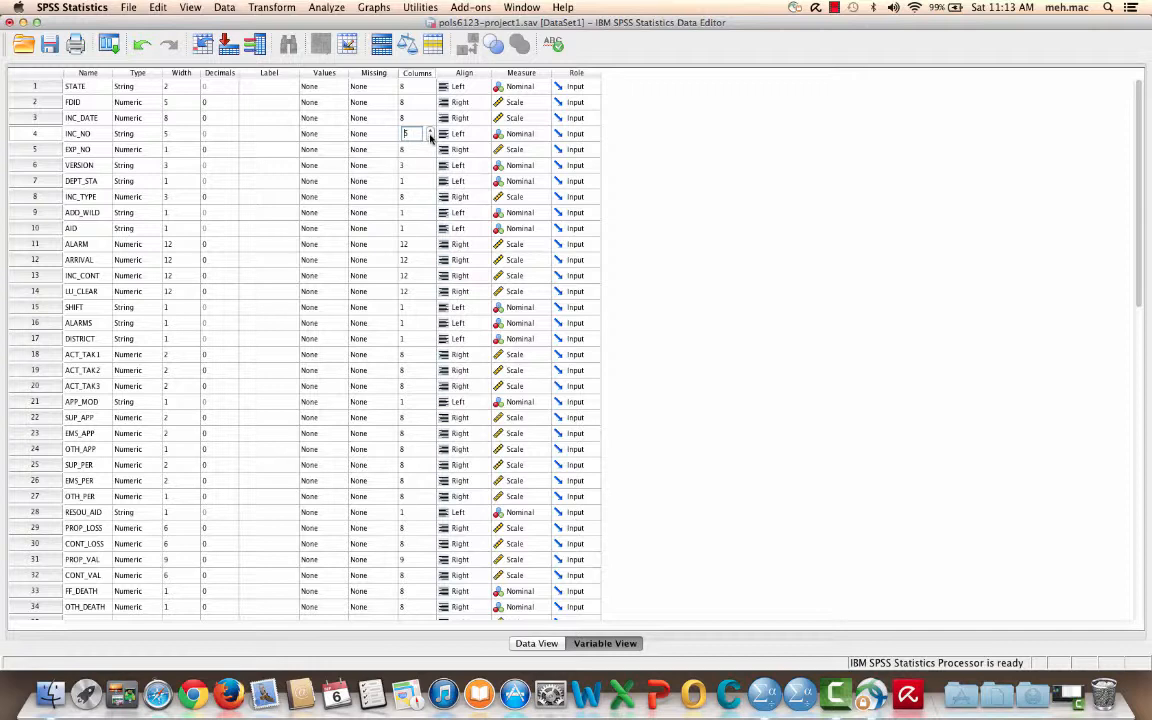
{"action": "left_click", "coordinate": [430, 133]}
{"action": "left_click", "coordinate": [430, 133]}
{"action": "left_click", "coordinate": [430, 133]}
Set the display column width of the VERSION and DEPT_STA variables to 8.
{"action": "left_click", "coordinate": [420, 149]}
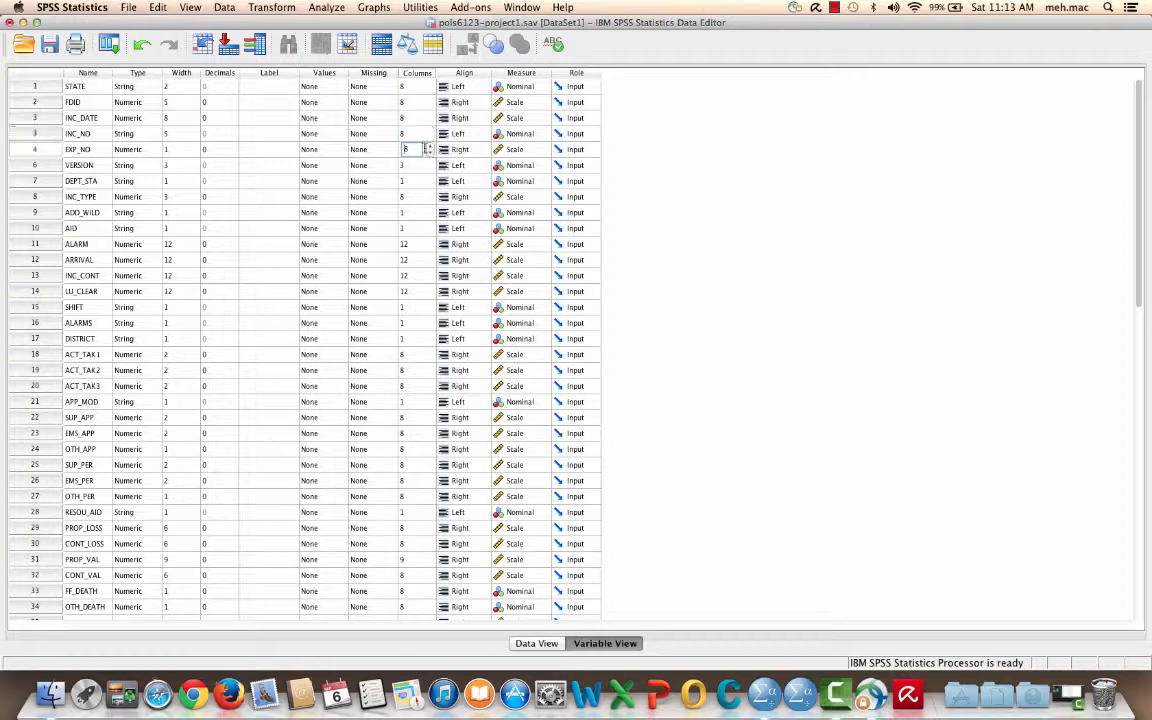
{"action": "left_click", "coordinate": [420, 165]}
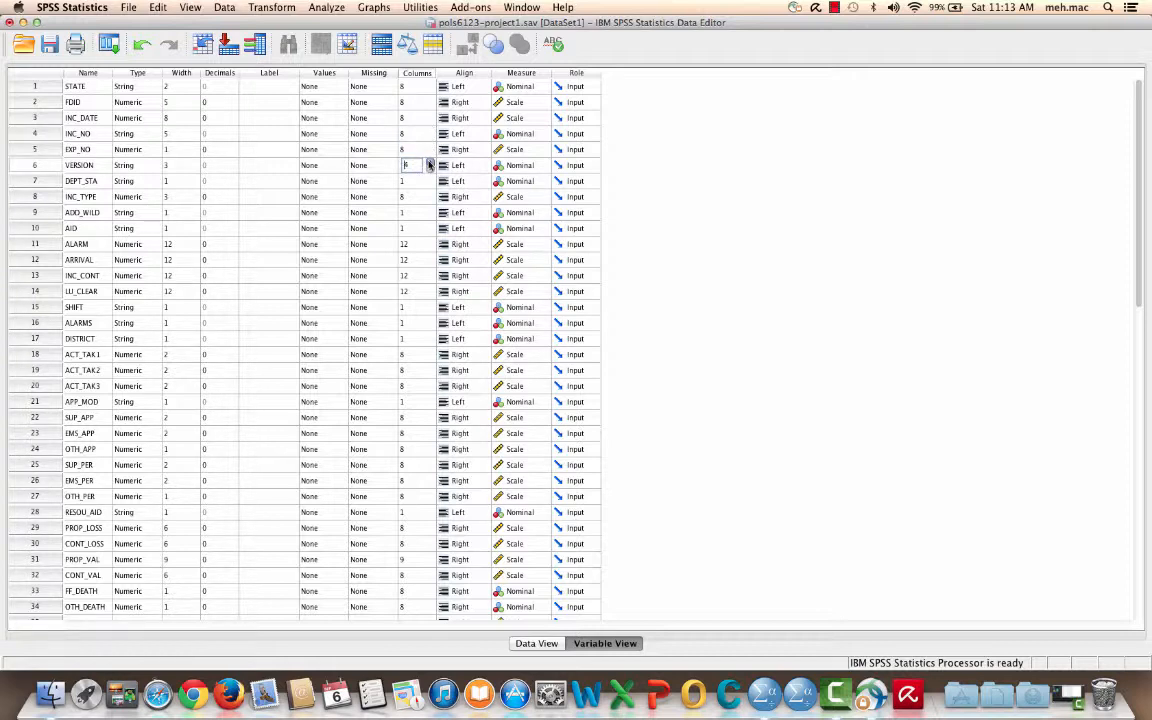
{"action": "left_click", "coordinate": [426, 181]}
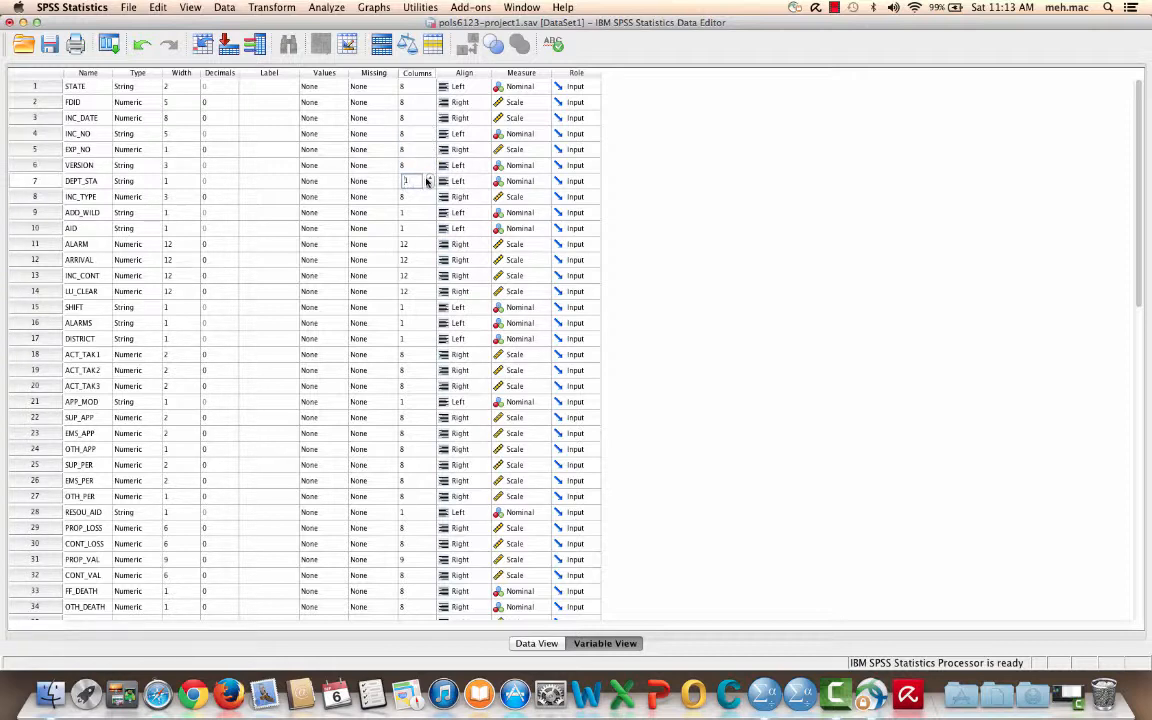
{"action": "type", "text": "8"}
{"action": "key", "text": "Return"}
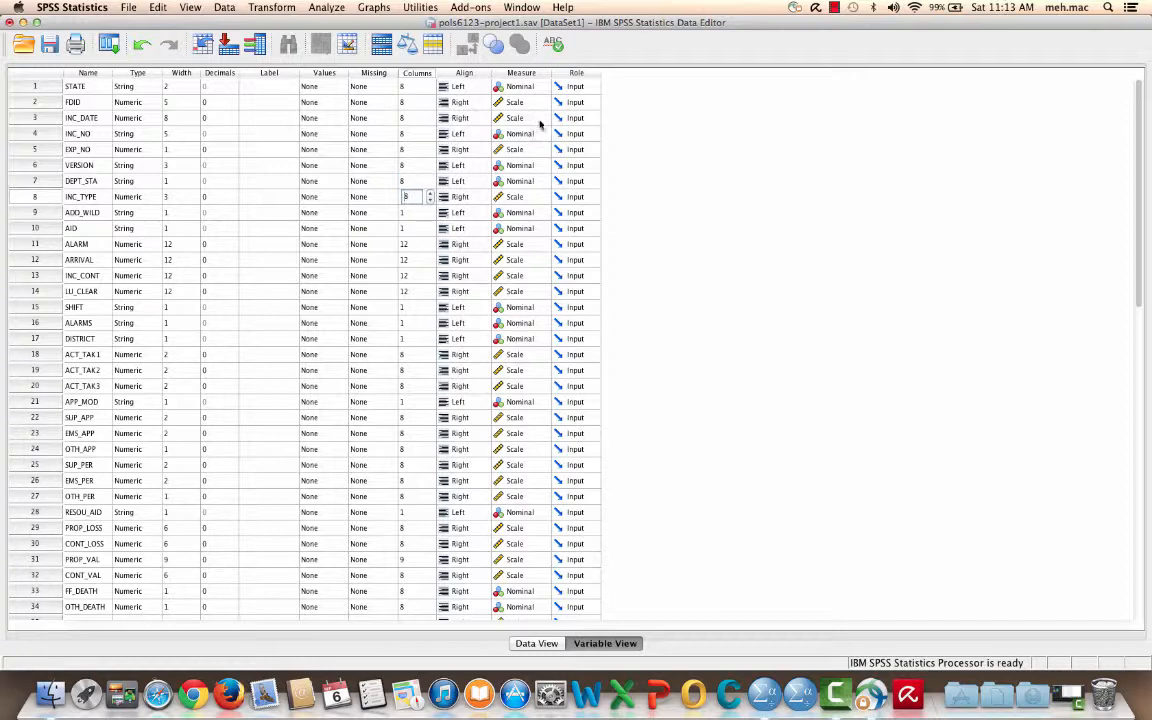
{"action": "left_click", "coordinate": [834, 9]}
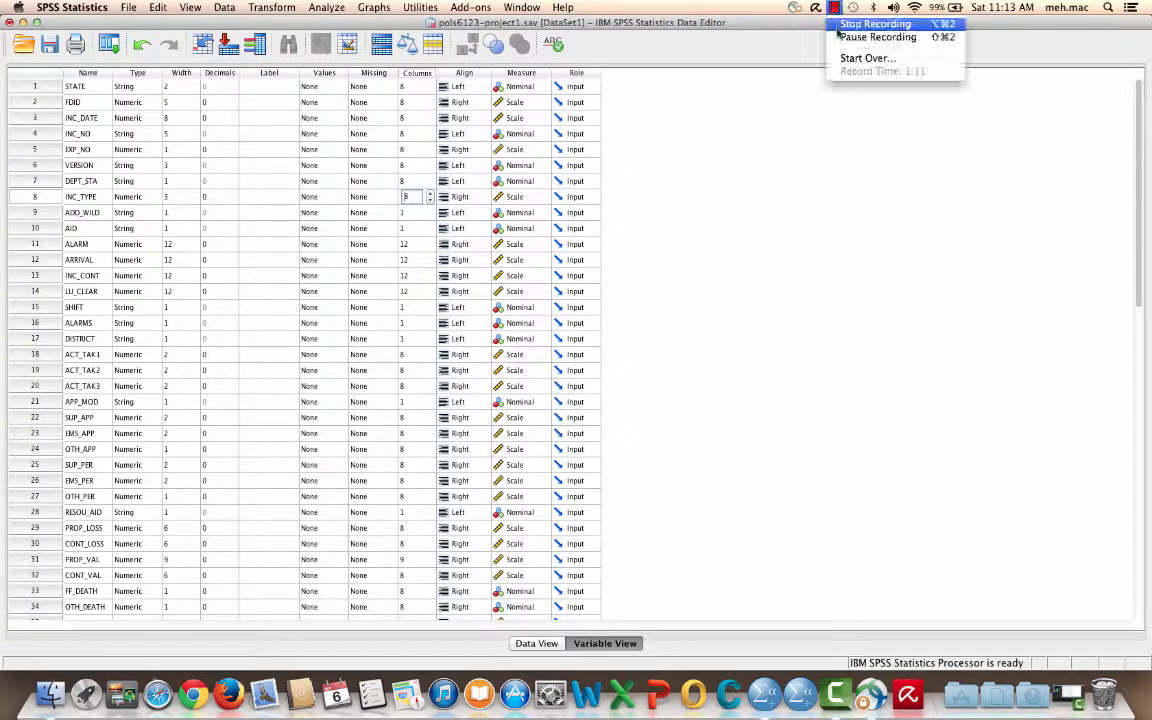
{"action": "left_click", "coordinate": [845, 36]}
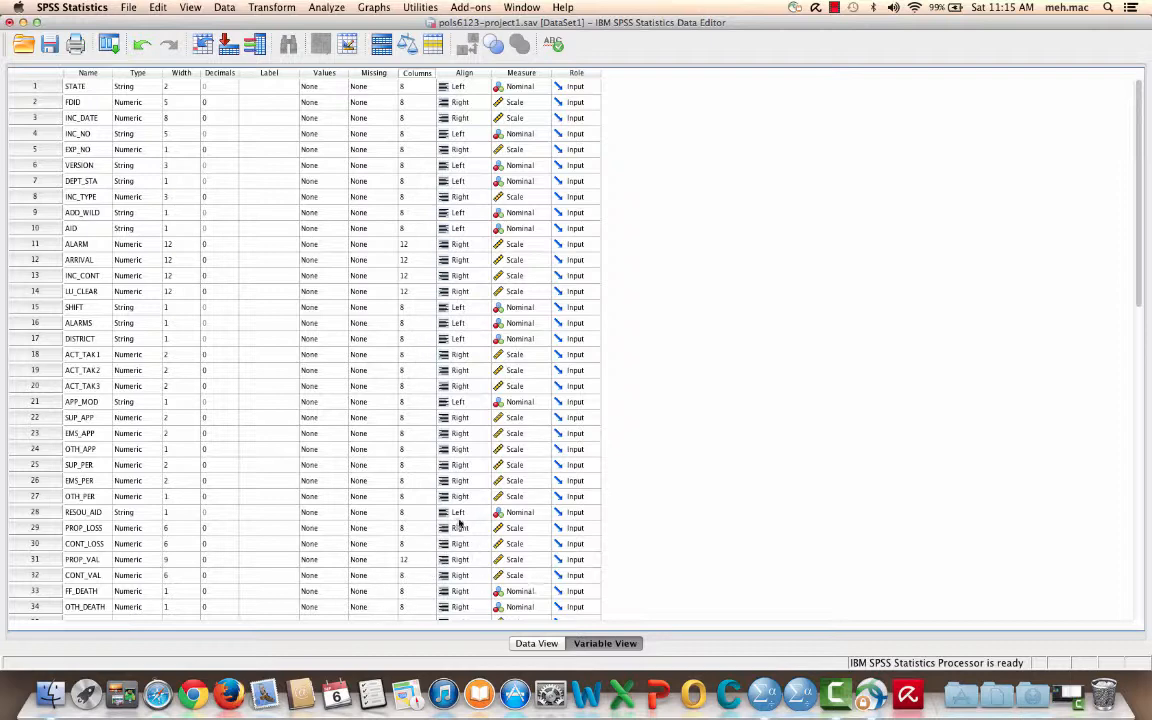
Check the widened columns across the data grid and save the dataset.
{"action": "left_click", "coordinate": [537, 643]}
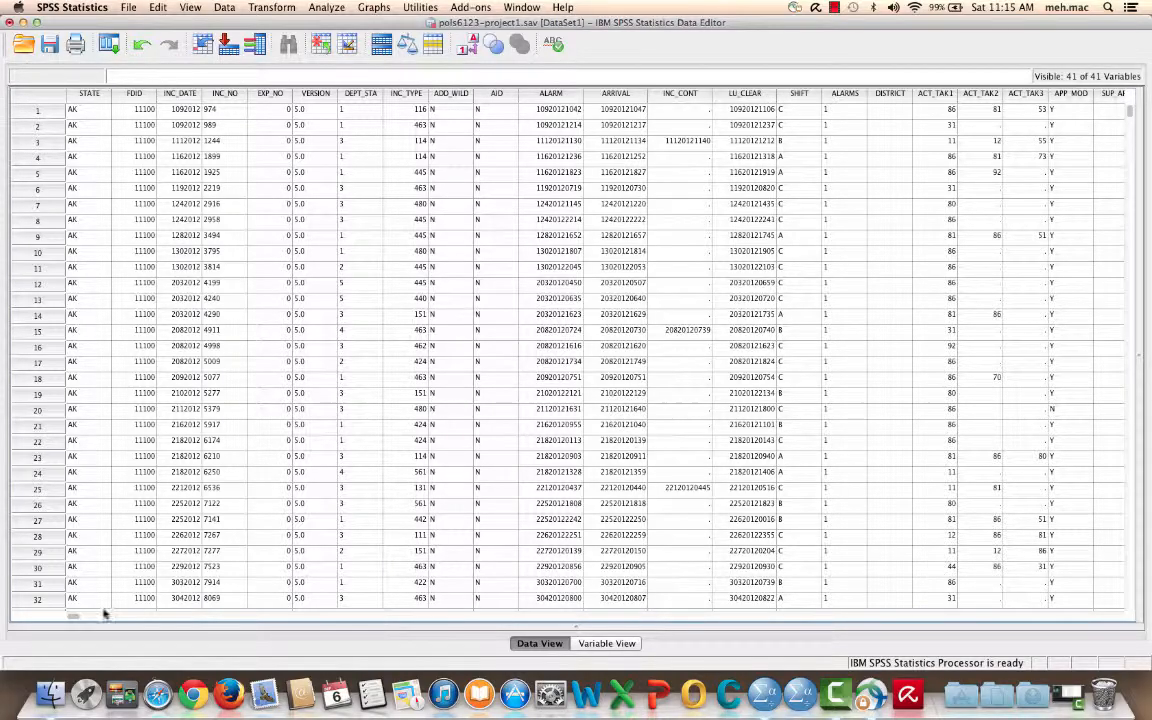
{"action": "scroll", "coordinate": [79, 622], "scroll_direction": "right", "scroll_amount": 1}
{"action": "scroll", "coordinate": [79, 622], "scroll_direction": "right", "scroll_amount": 8}
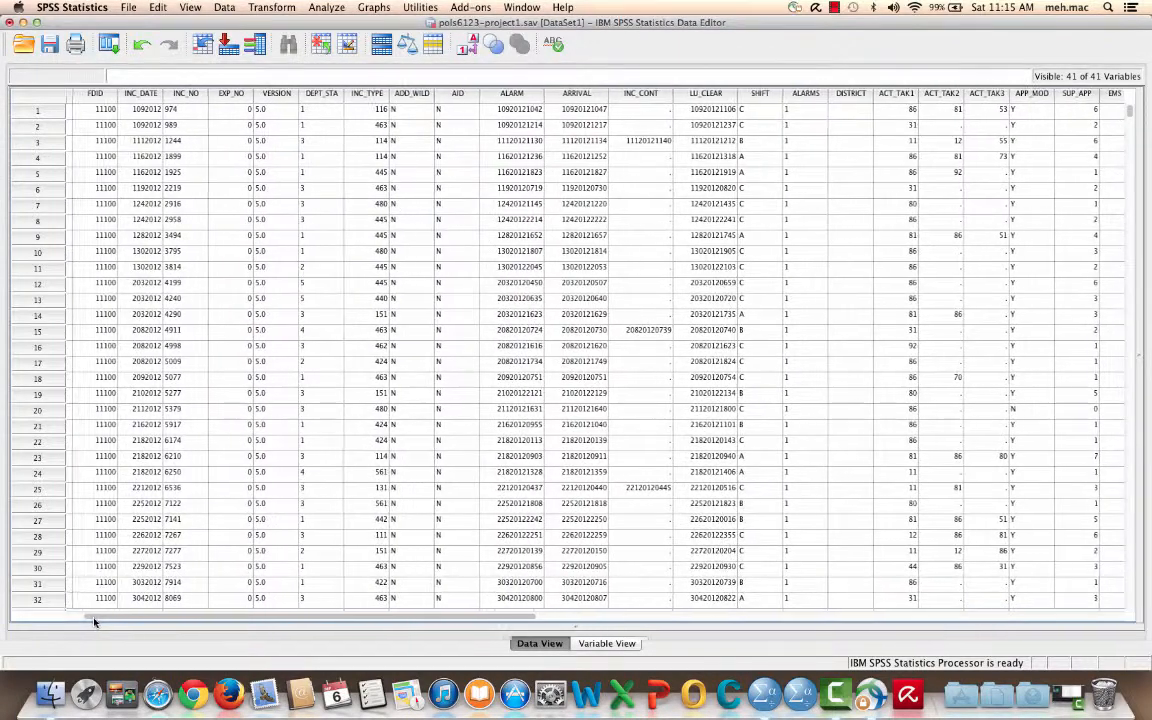
{"action": "left_click_drag", "start_coordinate": [157, 625], "coordinate": [10, 563]}
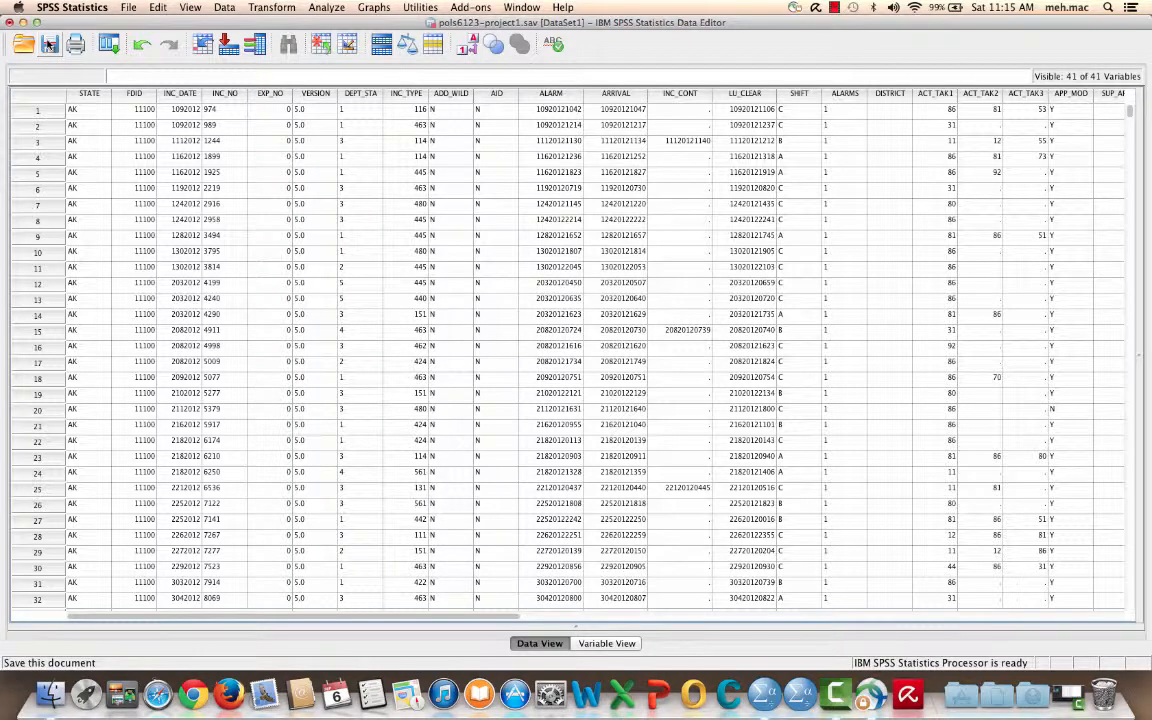
{"action": "left_click", "coordinate": [48, 45]}
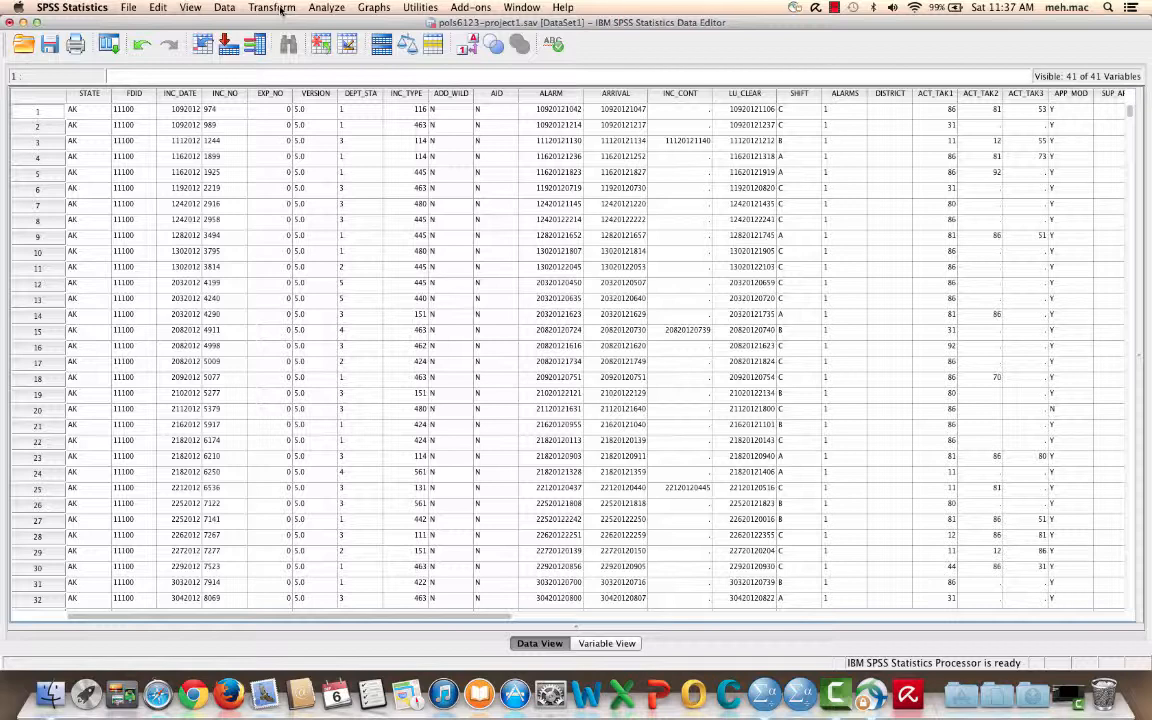
Start computing a new variable and name the target variable fdid2.
{"action": "left_click", "coordinate": [279, 9]}
{"action": "left_click", "coordinate": [305, 24]}
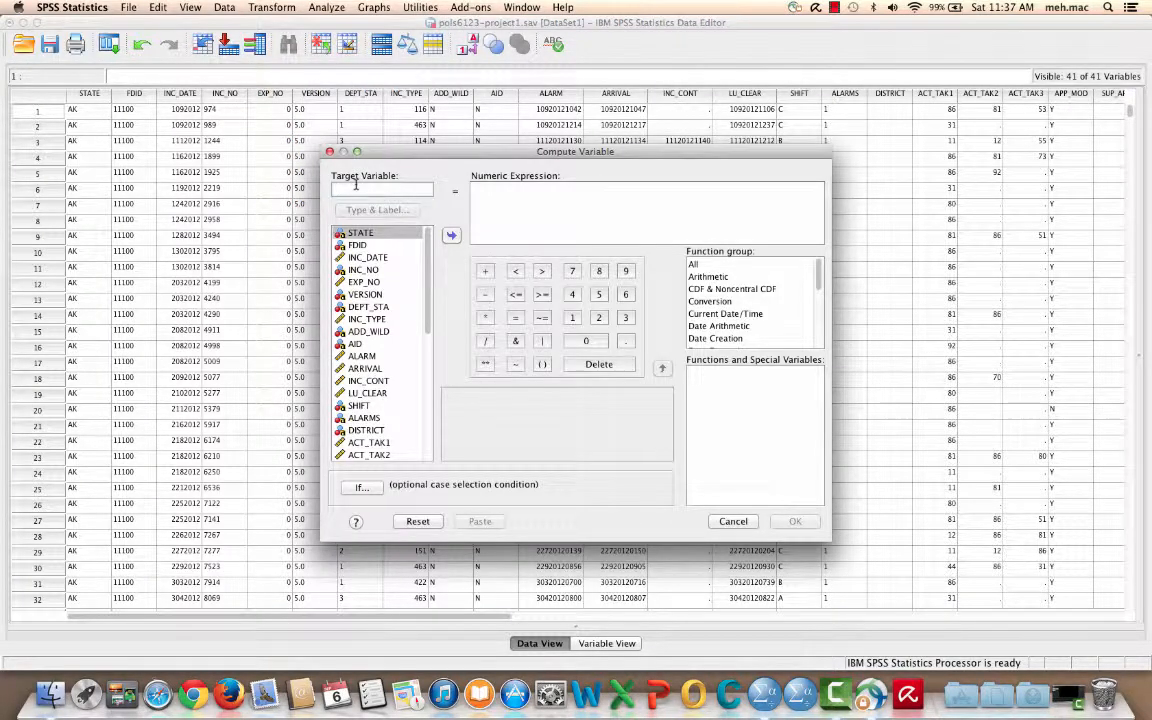
{"action": "type", "text": "fdidd"}
{"action": "key", "text": "BackSpace"}
{"action": "type", "text": "2"}
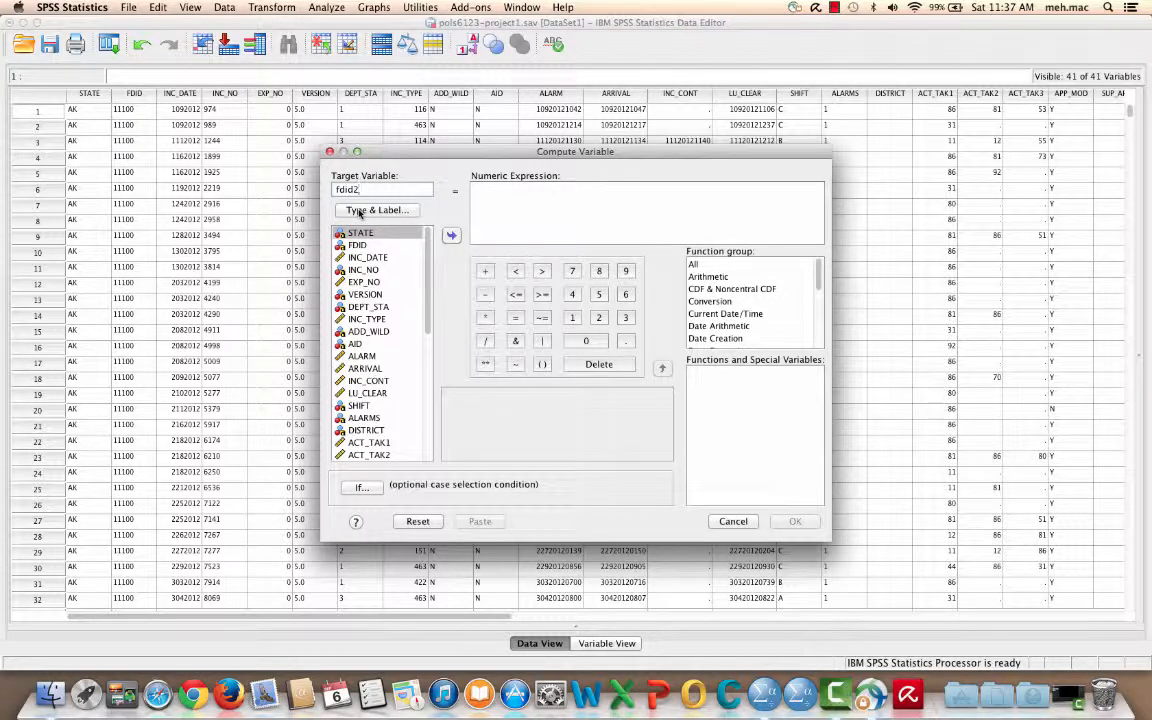
Define the target variable fdid2 as a string with a width of 7.
{"action": "left_click", "coordinate": [359, 211]}
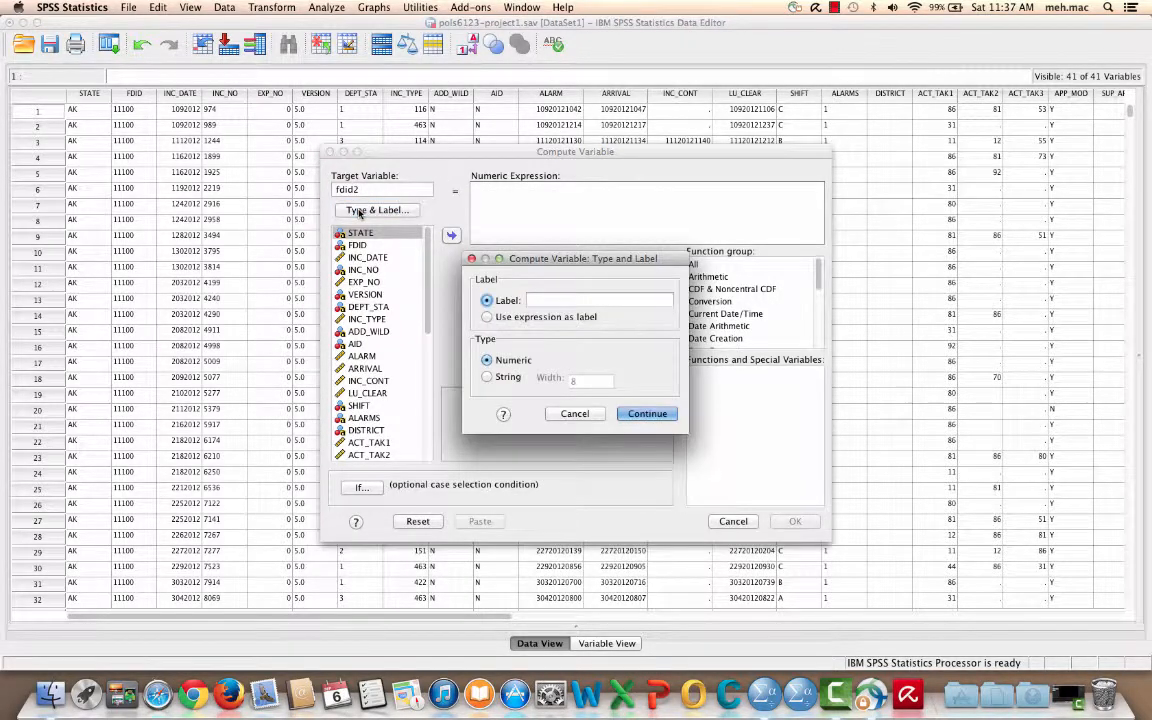
{"action": "left_click", "coordinate": [487, 377]}
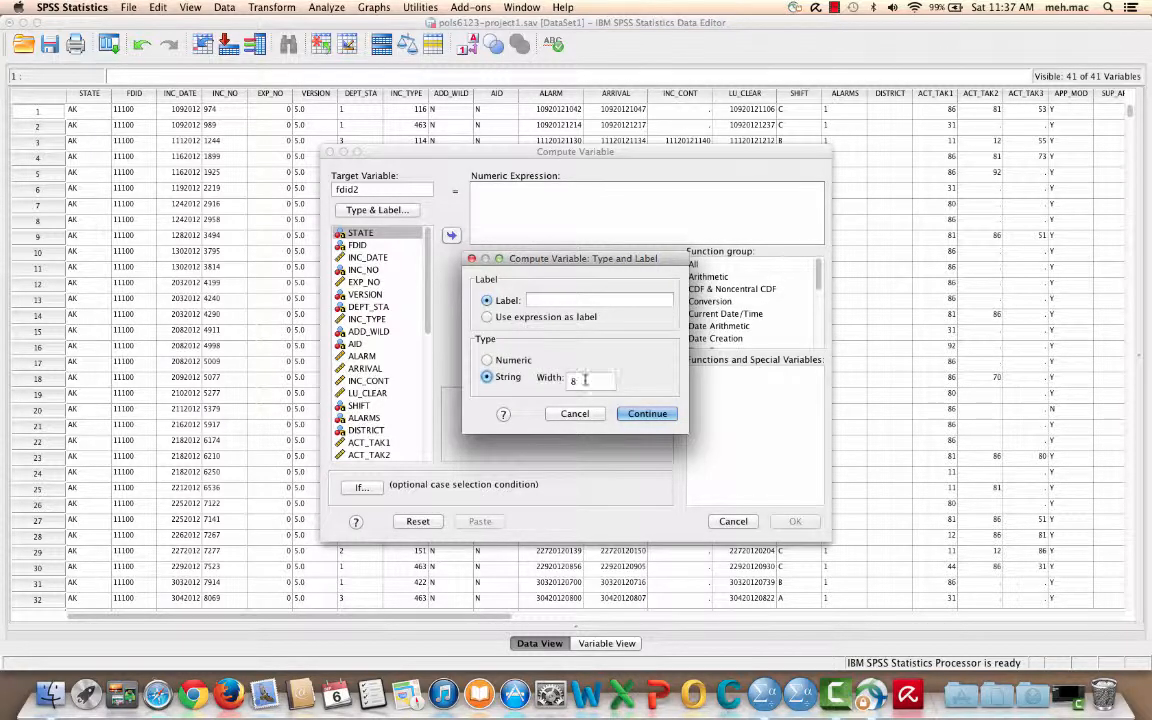
{"action": "key", "text": "BackSpace"}
{"action": "type", "text": "7"}
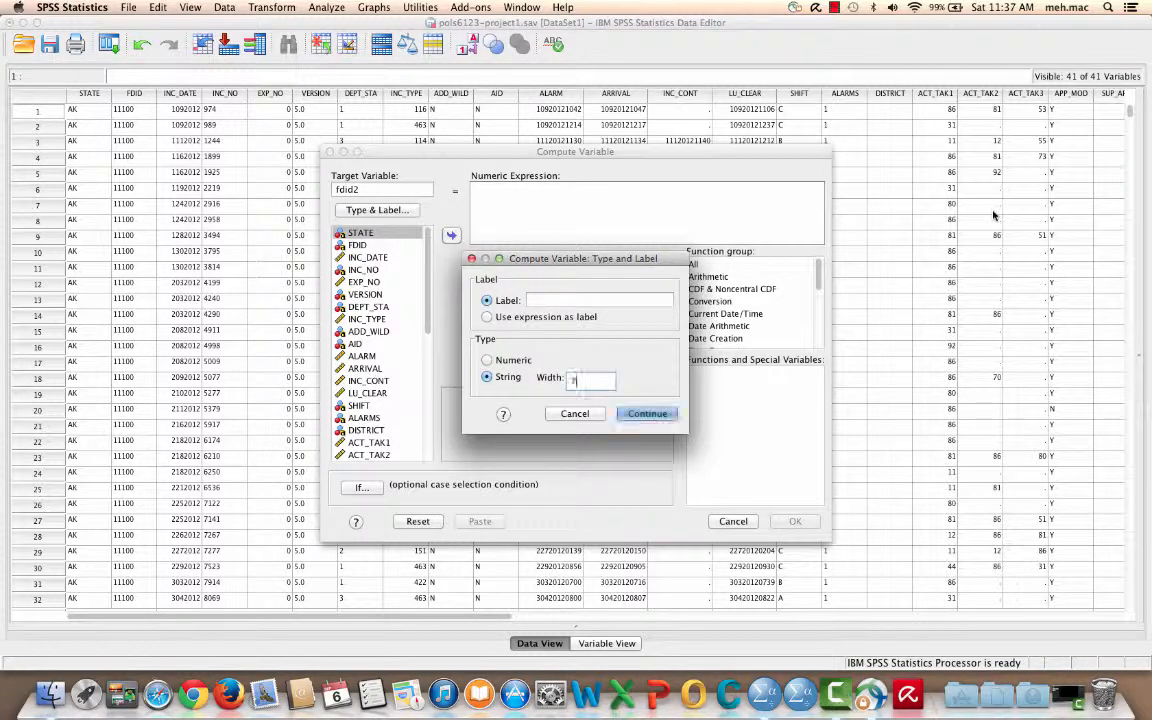
{"action": "left_click", "coordinate": [658, 414]}
{"action": "left_click", "coordinate": [648, 414]}
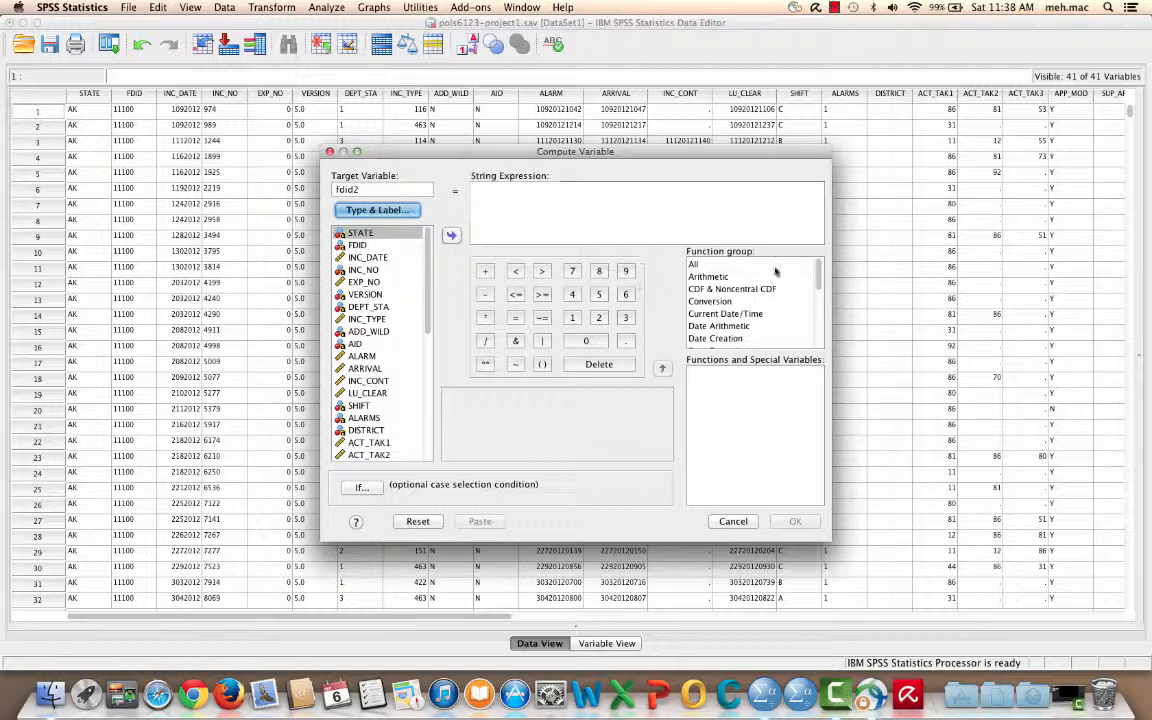
Insert the Concat function from the String function group into the string expression.
{"action": "scroll", "coordinate": [819, 281], "scroll_direction": "down", "scroll_amount": 1}
{"action": "left_click_drag", "start_coordinate": [819, 281], "coordinate": [818, 332]}
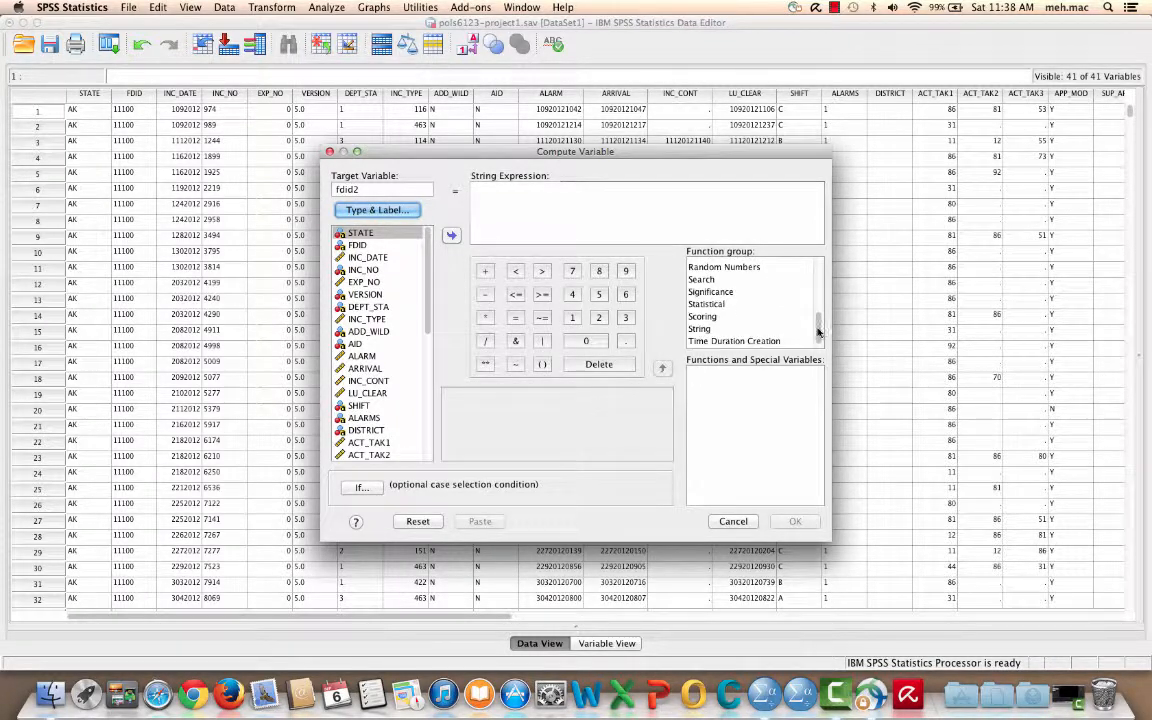
{"action": "left_click", "coordinate": [705, 329]}
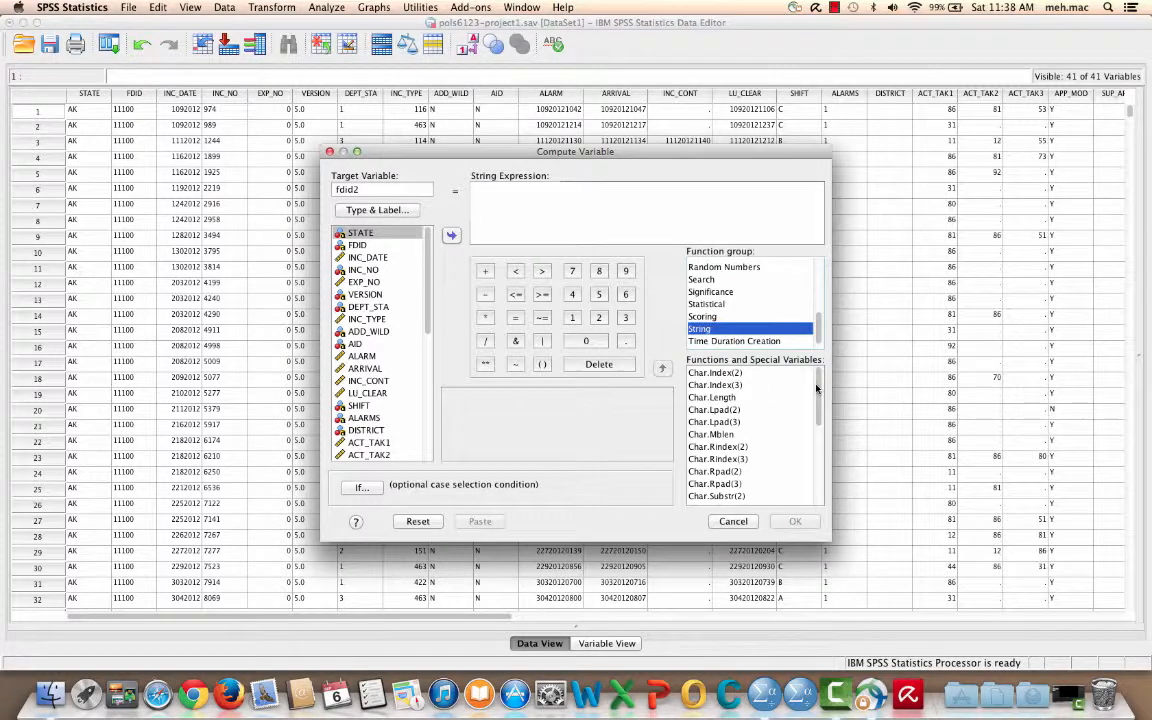
{"action": "left_click_drag", "start_coordinate": [815, 386], "coordinate": [817, 427]}
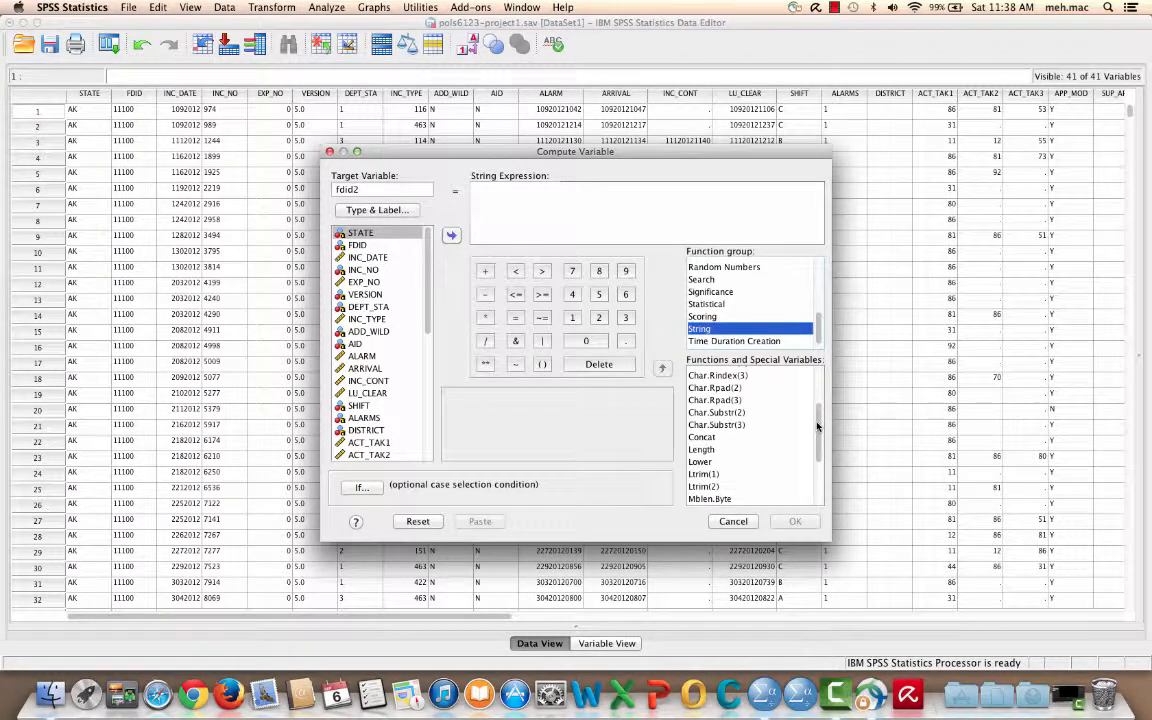
{"action": "left_click", "coordinate": [702, 437]}
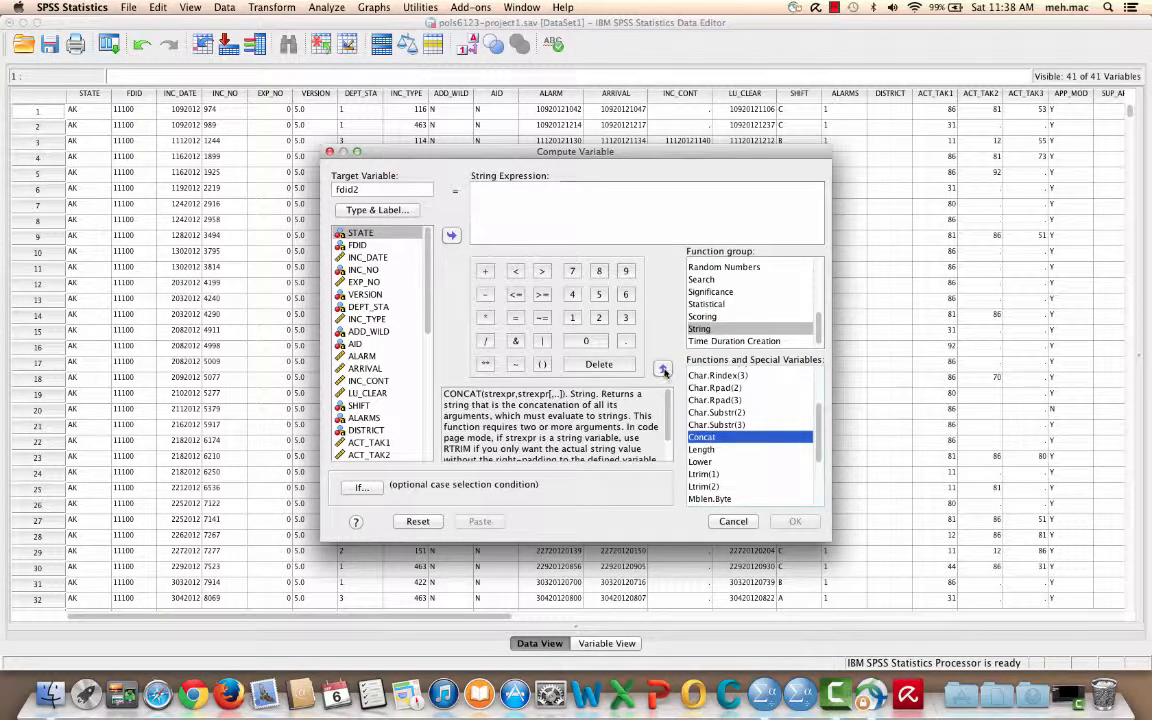
{"action": "left_click", "coordinate": [661, 368]}
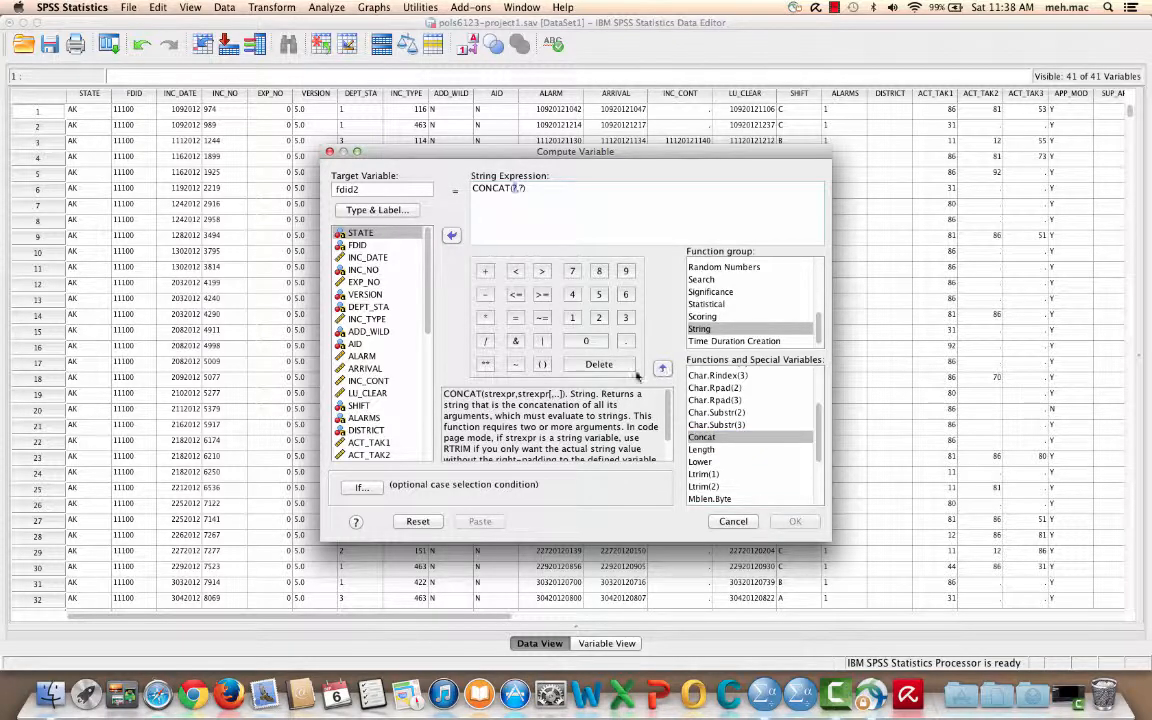
Fill the first CONCAT argument with Rtrim(1) applied to the STATE variable.
{"action": "left_click_drag", "start_coordinate": [818, 441], "coordinate": [820, 487]}
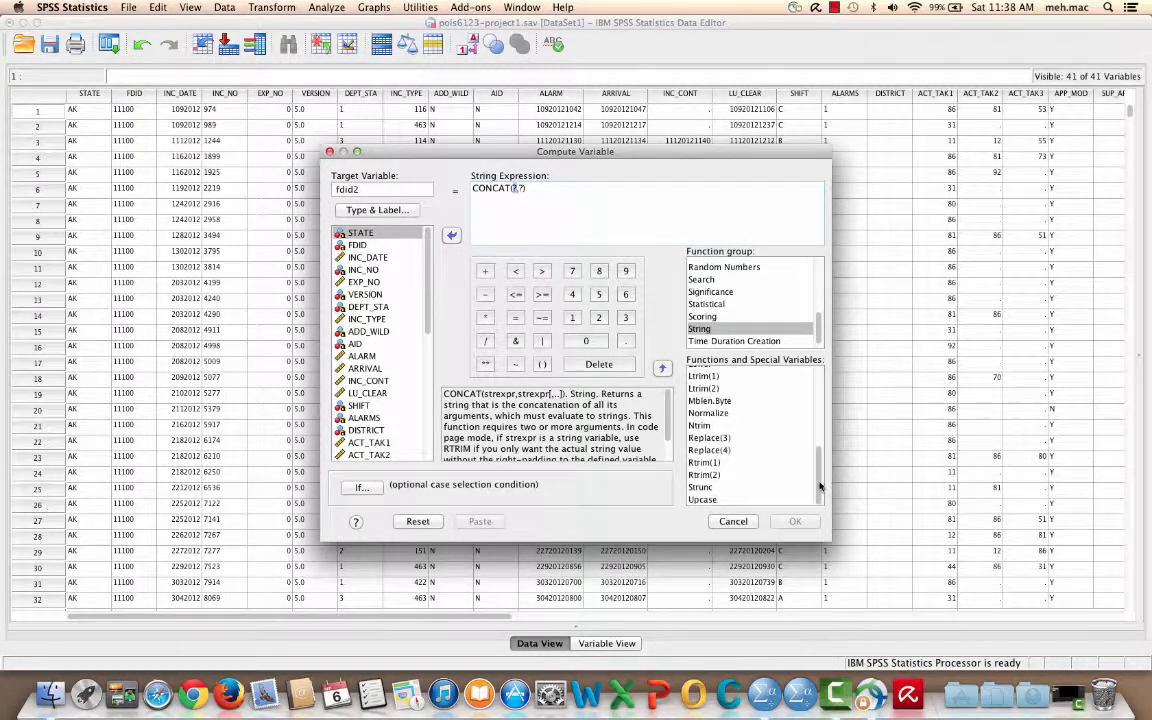
{"action": "left_click", "coordinate": [703, 463]}
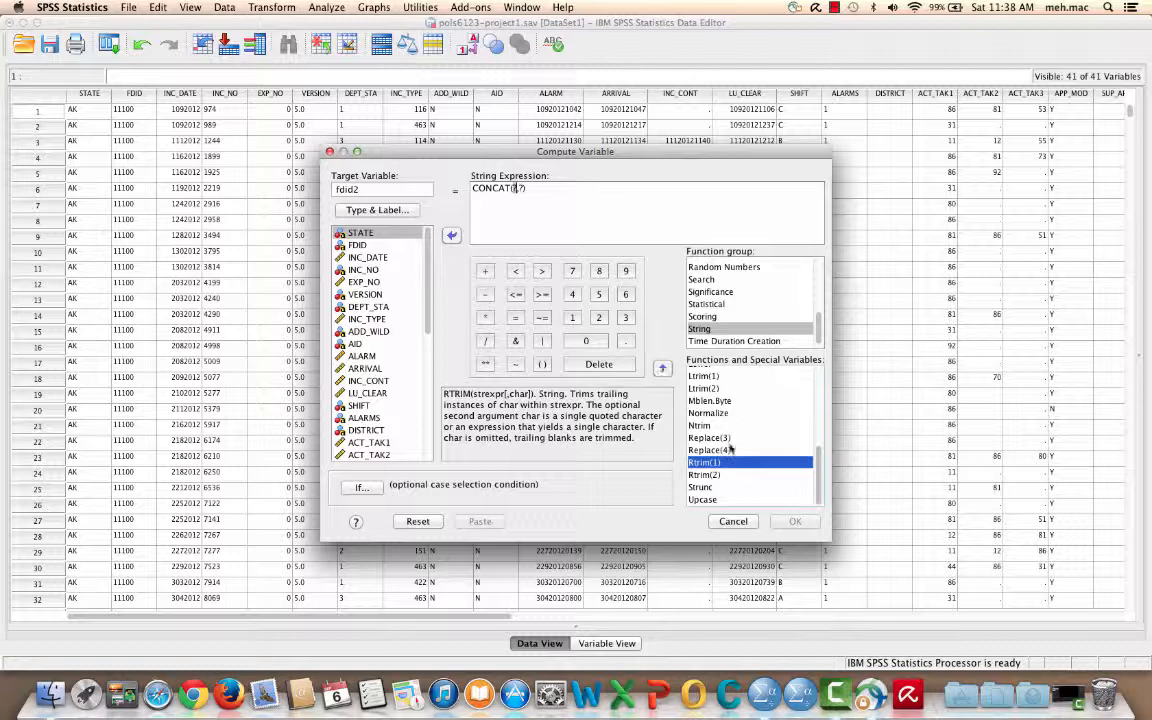
{"action": "left_click", "coordinate": [662, 369]}
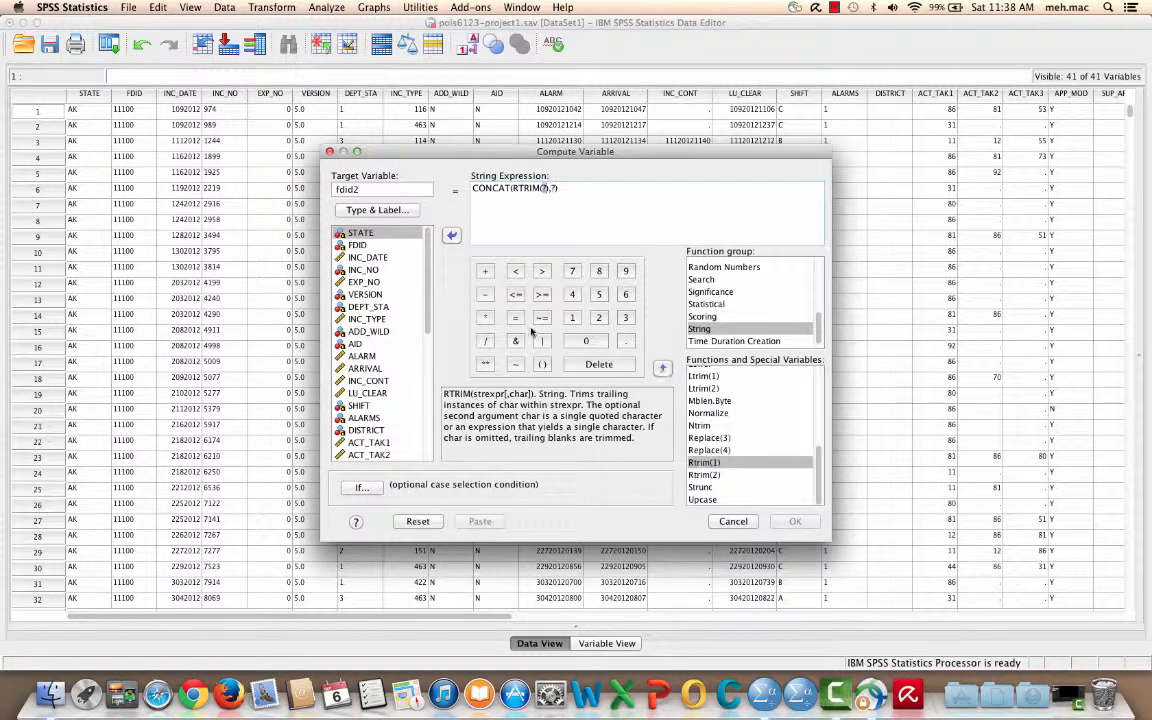
{"action": "left_click", "coordinate": [340, 232]}
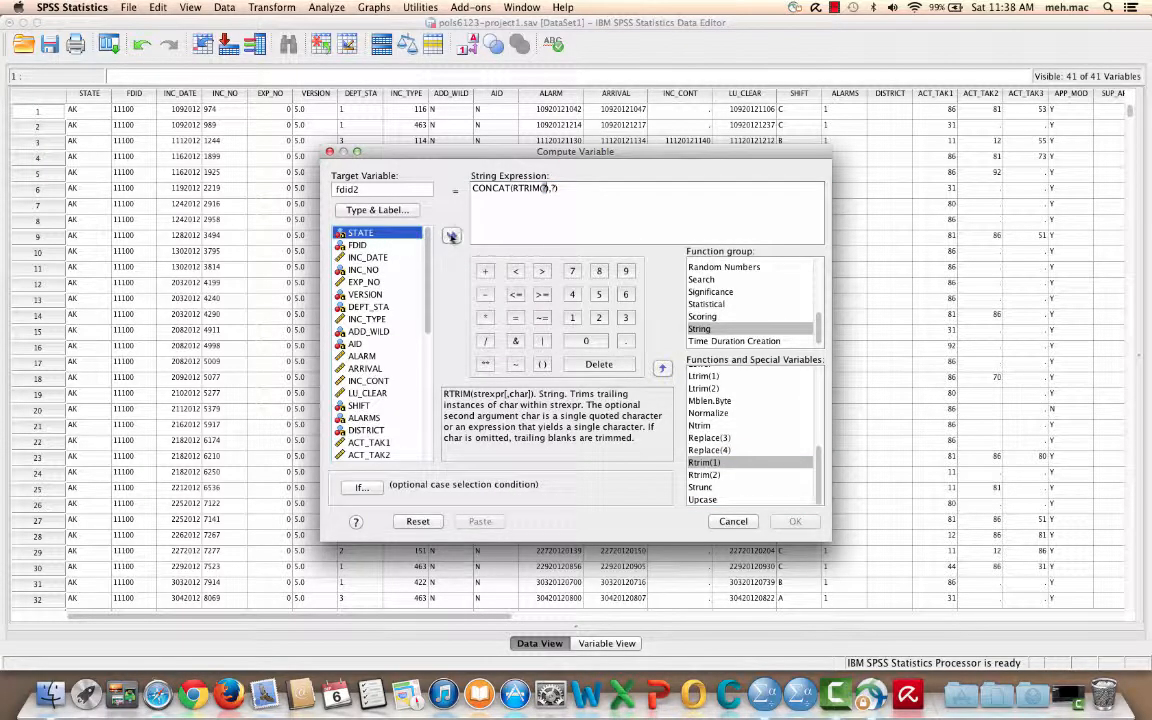
{"action": "left_click", "coordinate": [451, 235]}
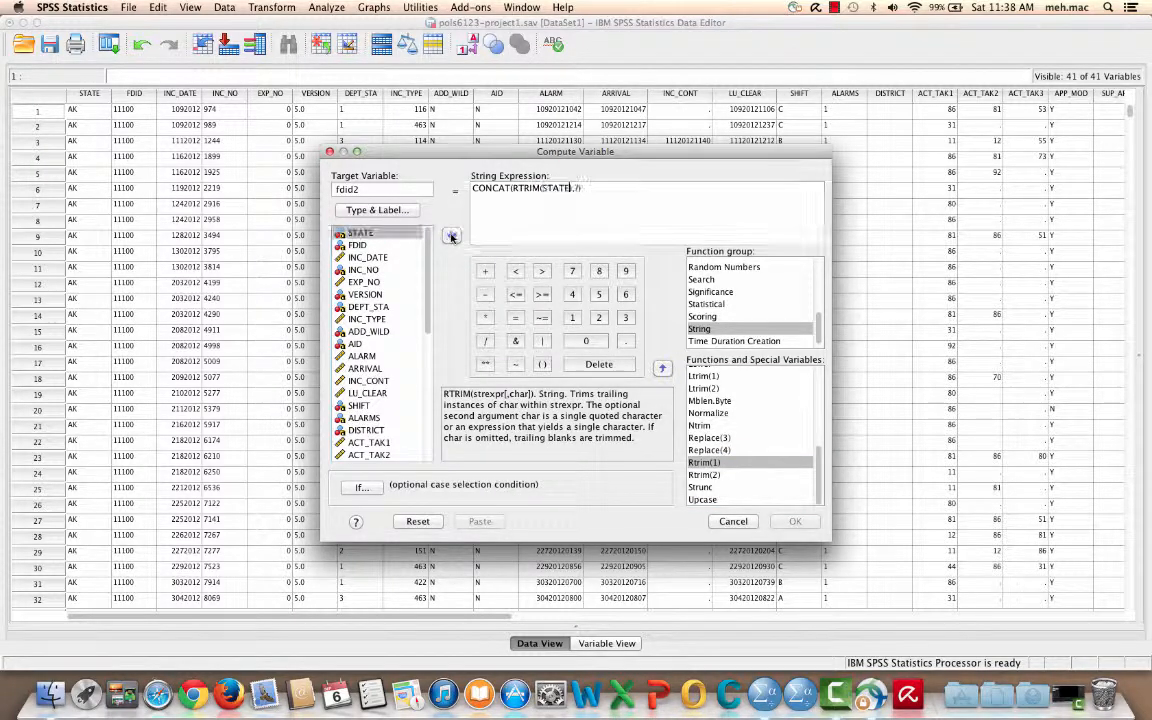
Replace the second CONCAT argument with RTRIM(FDID), completing the expression CONCAT(RTRIM(STATE),RTRIM(FDID)).
{"action": "double_click", "coordinate": [577, 188]}
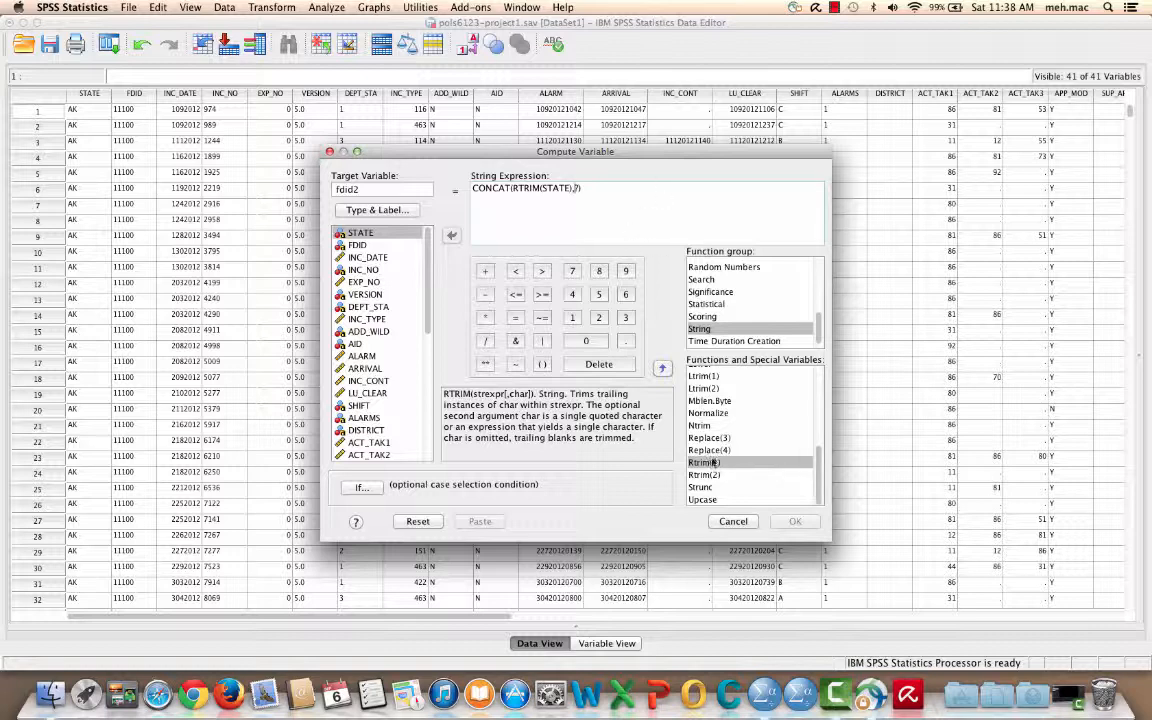
{"action": "left_click", "coordinate": [663, 368]}
{"action": "left_click", "coordinate": [356, 244]}
{"action": "left_click", "coordinate": [452, 235]}
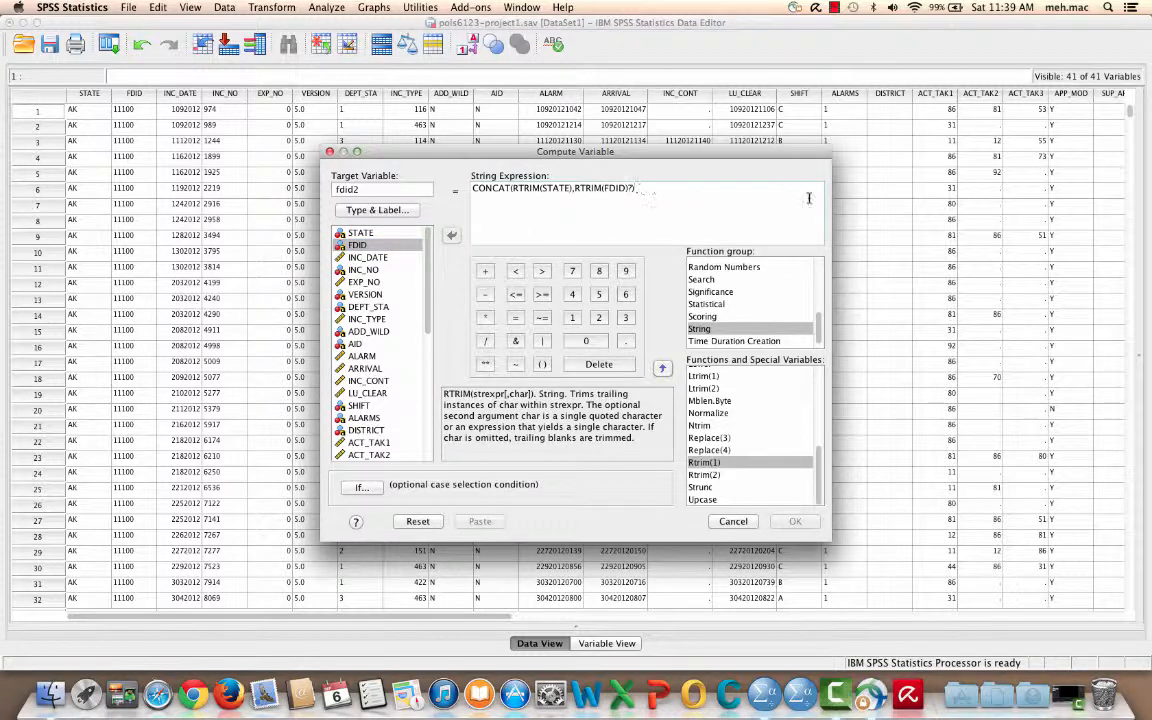
{"action": "type", "text": ")"}
Run the computation, then minimize the output viewer to inspect the fdid2 column at the end of the data grid.
{"action": "left_click", "coordinate": [794, 522]}
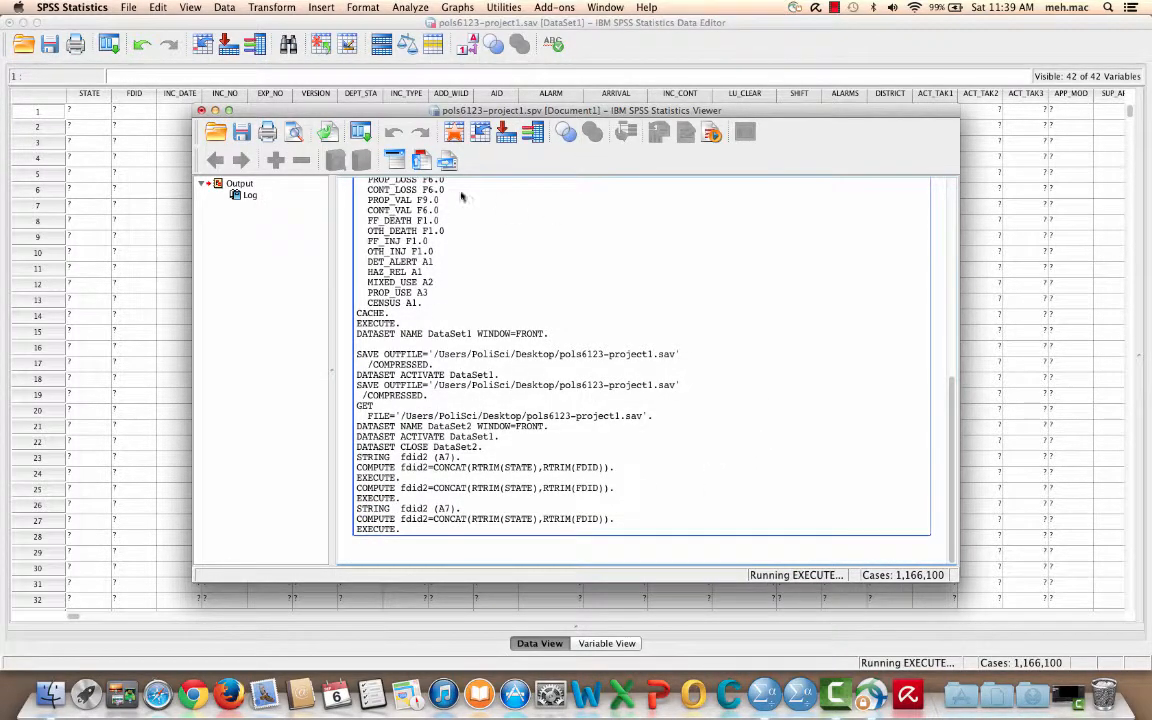
{"action": "left_click", "coordinate": [215, 110]}
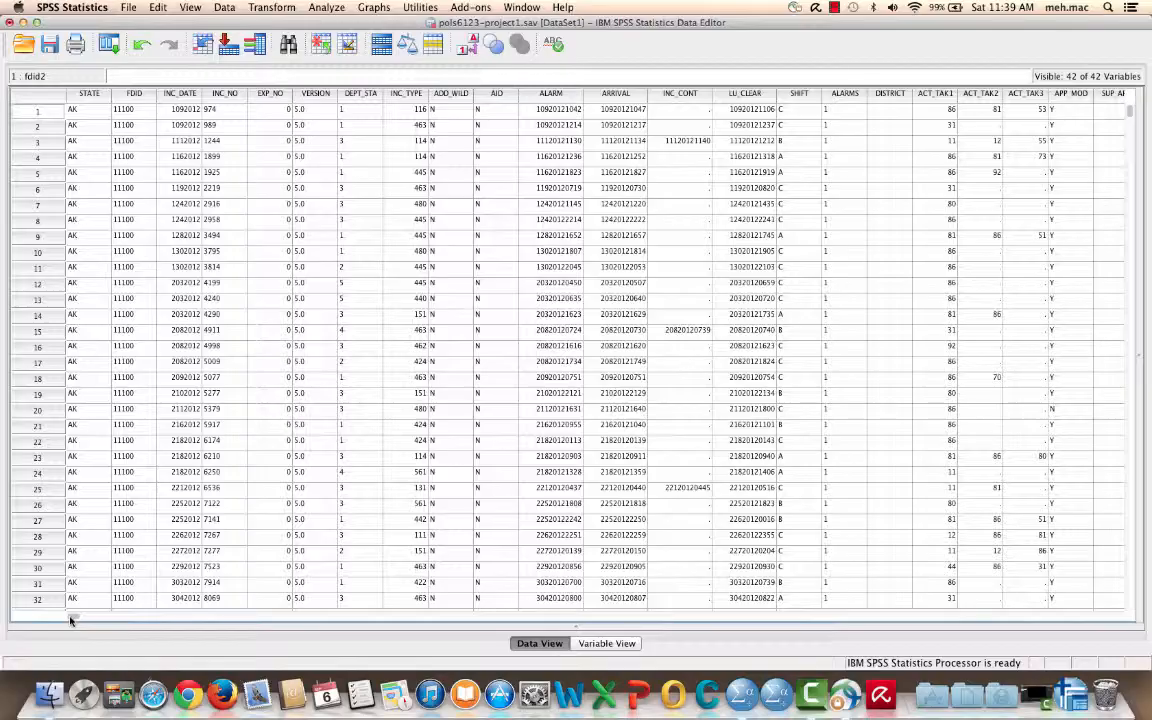
{"action": "left_click_drag", "start_coordinate": [70, 620], "coordinate": [512, 625]}
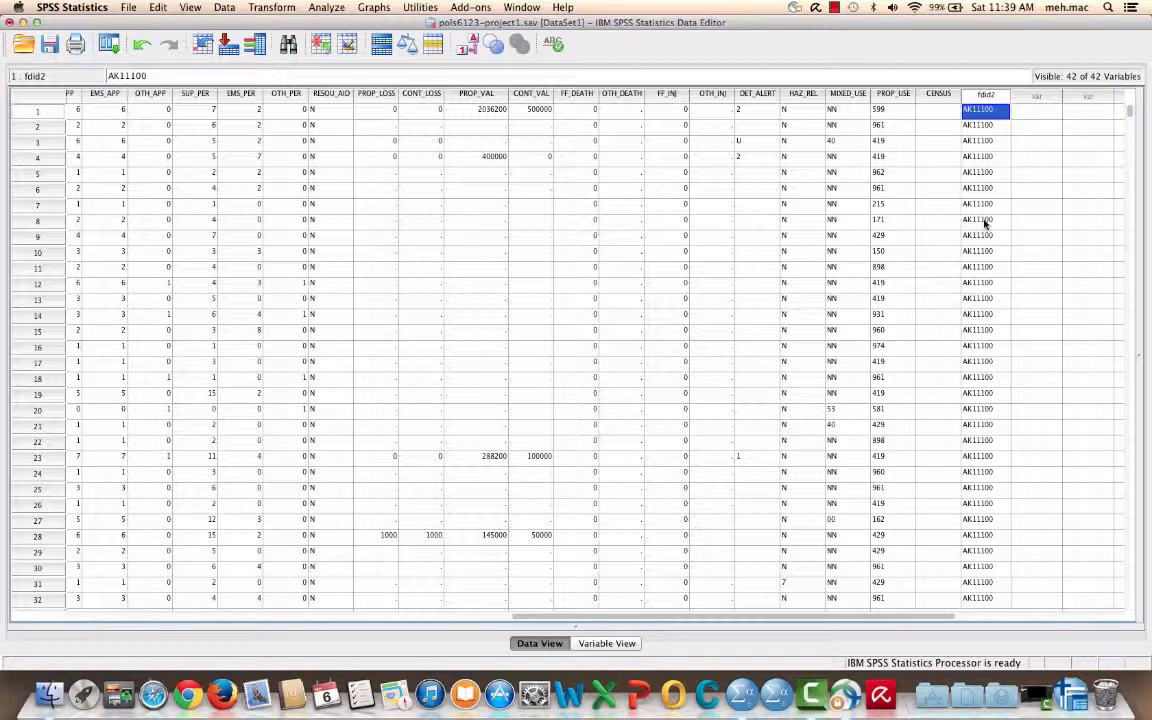
Set the display column width of the fdid2 variable to 8 in the variable definitions.
{"action": "left_click", "coordinate": [606, 643]}
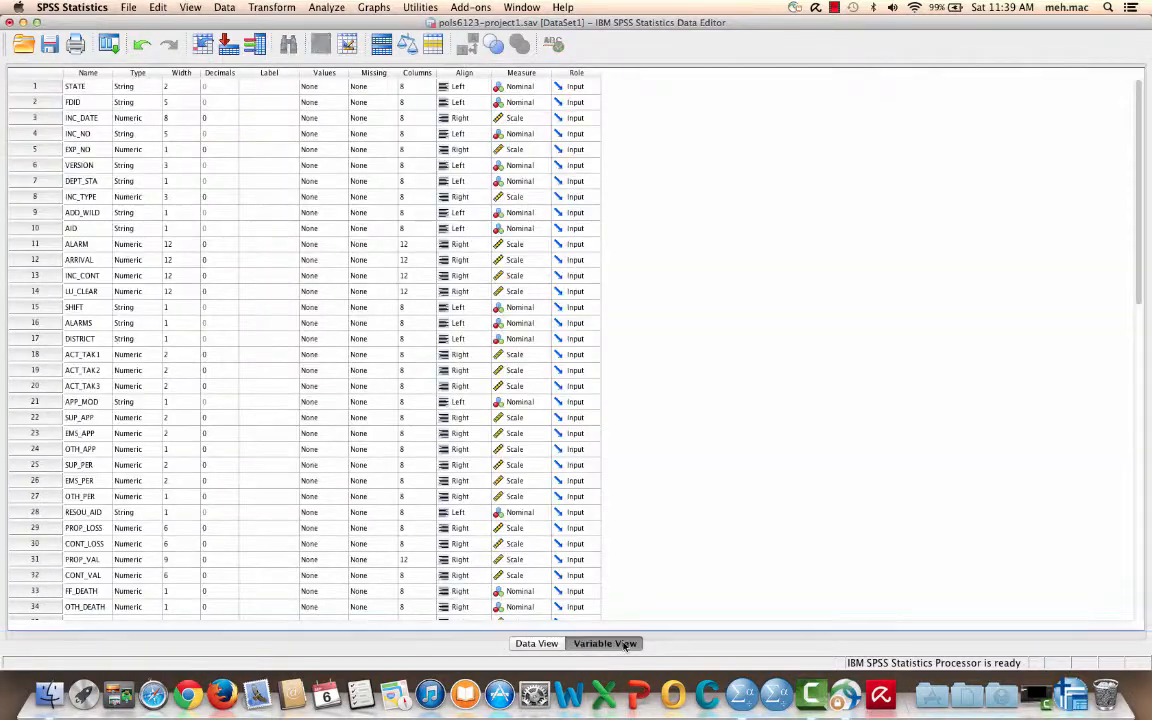
{"action": "scroll", "coordinate": [96, 405], "scroll_direction": "down", "scroll_amount": 5}
{"action": "scroll", "coordinate": [96, 405], "scroll_direction": "down", "scroll_amount": 4}
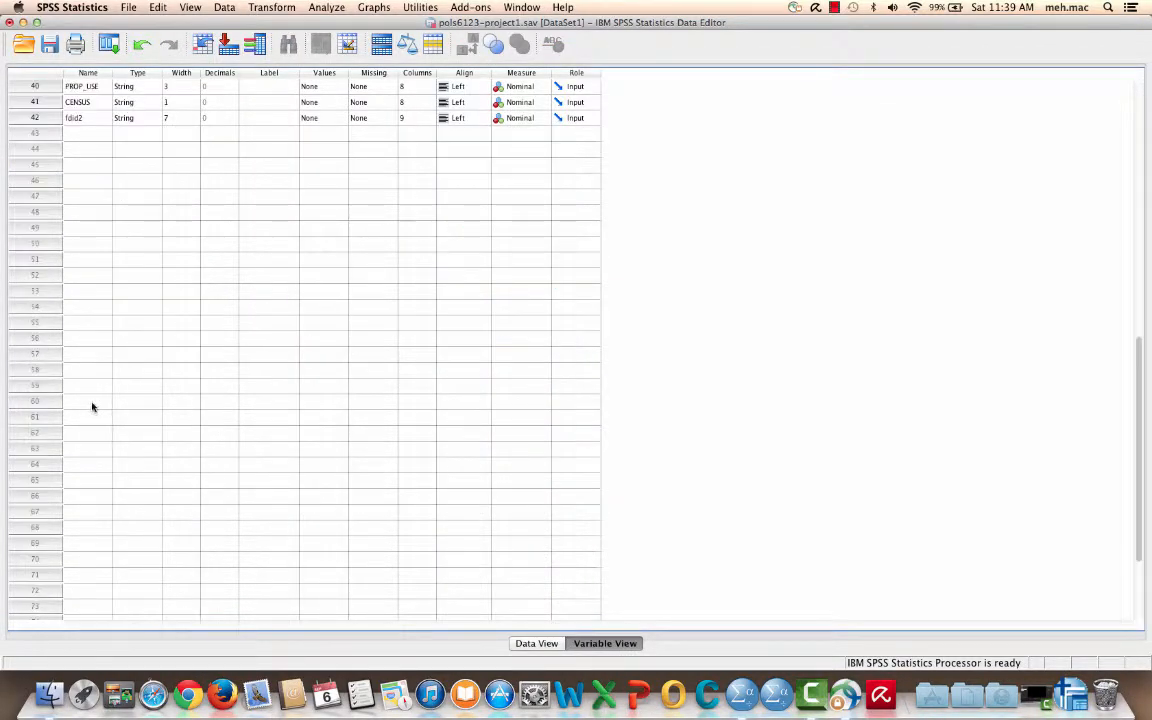
{"action": "scroll", "coordinate": [92, 406], "scroll_direction": "up", "scroll_amount": 1}
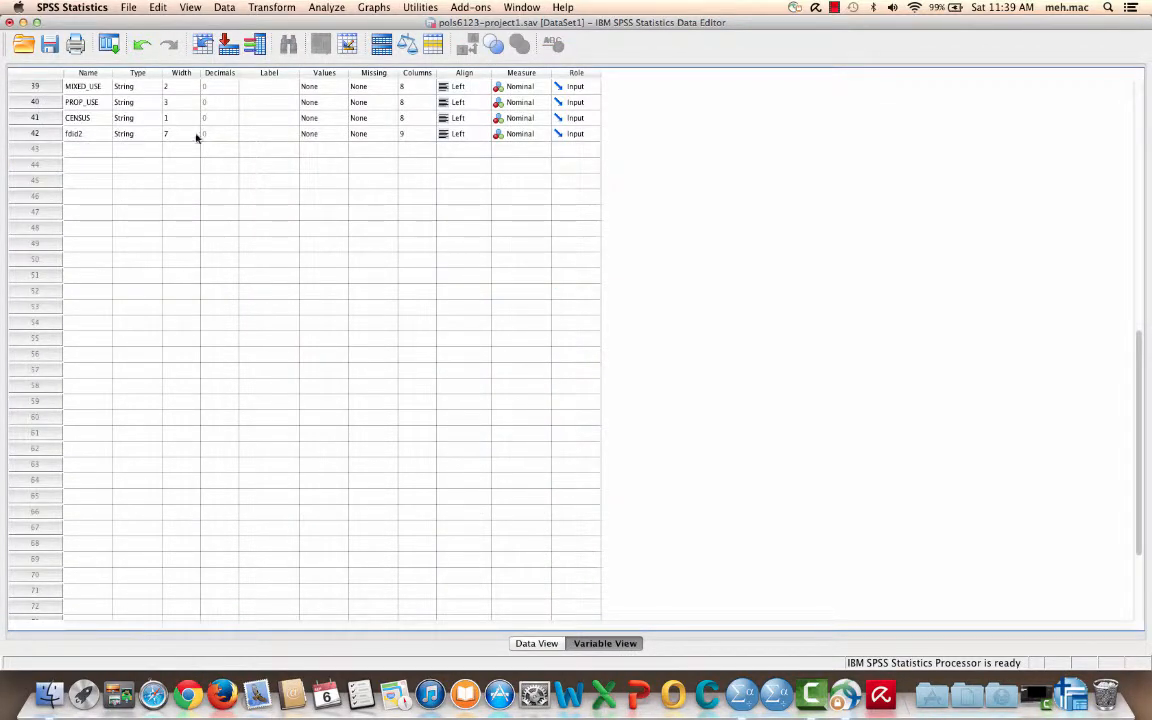
{"action": "left_click", "coordinate": [426, 139]}
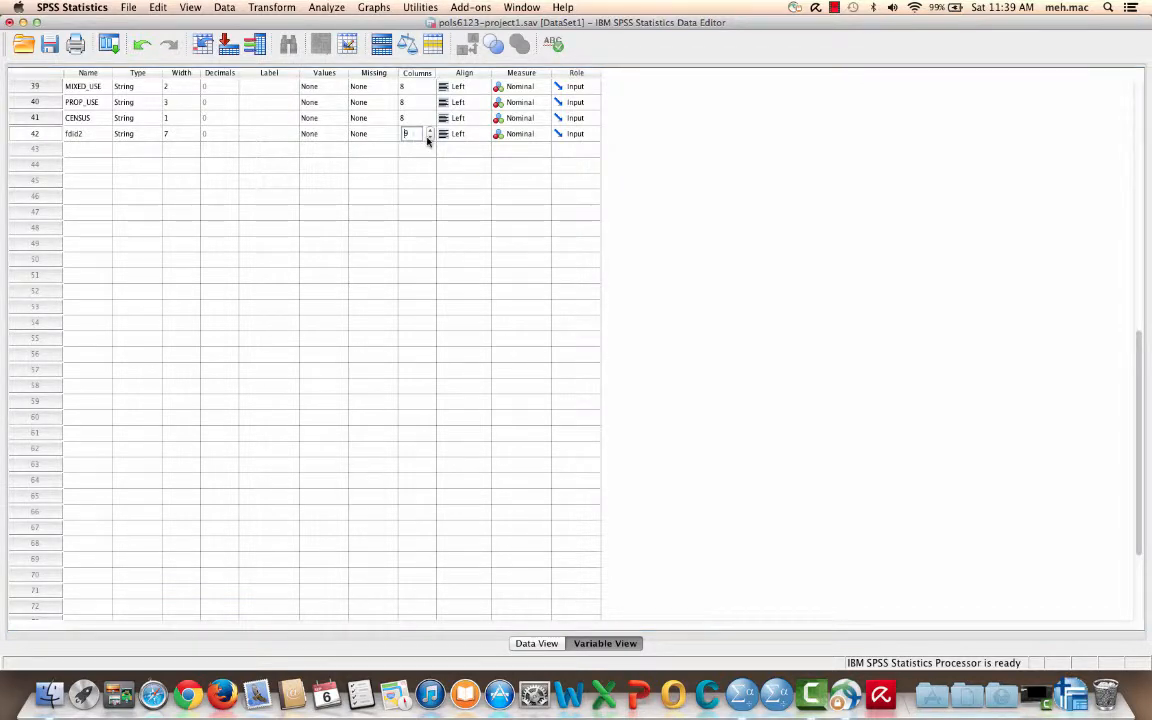
{"action": "left_click", "coordinate": [429, 139]}
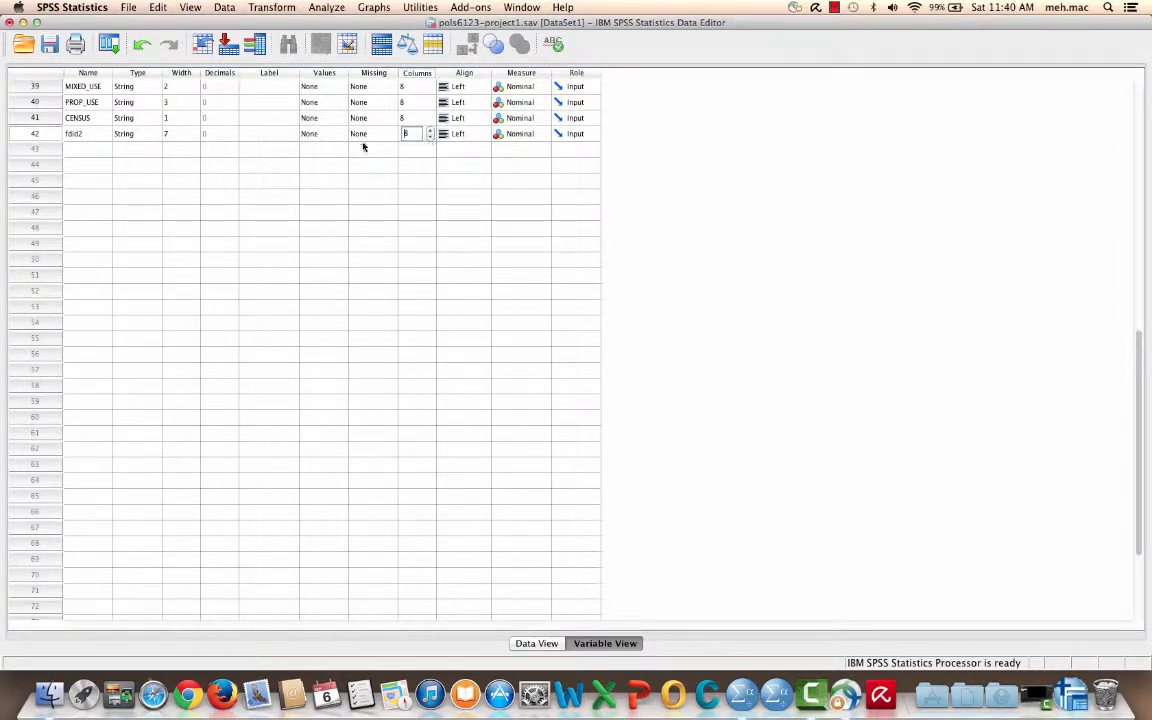
Move the fdid2 variable to the first position above STATE and check its column in the data grid.
{"action": "left_click", "coordinate": [38, 138]}
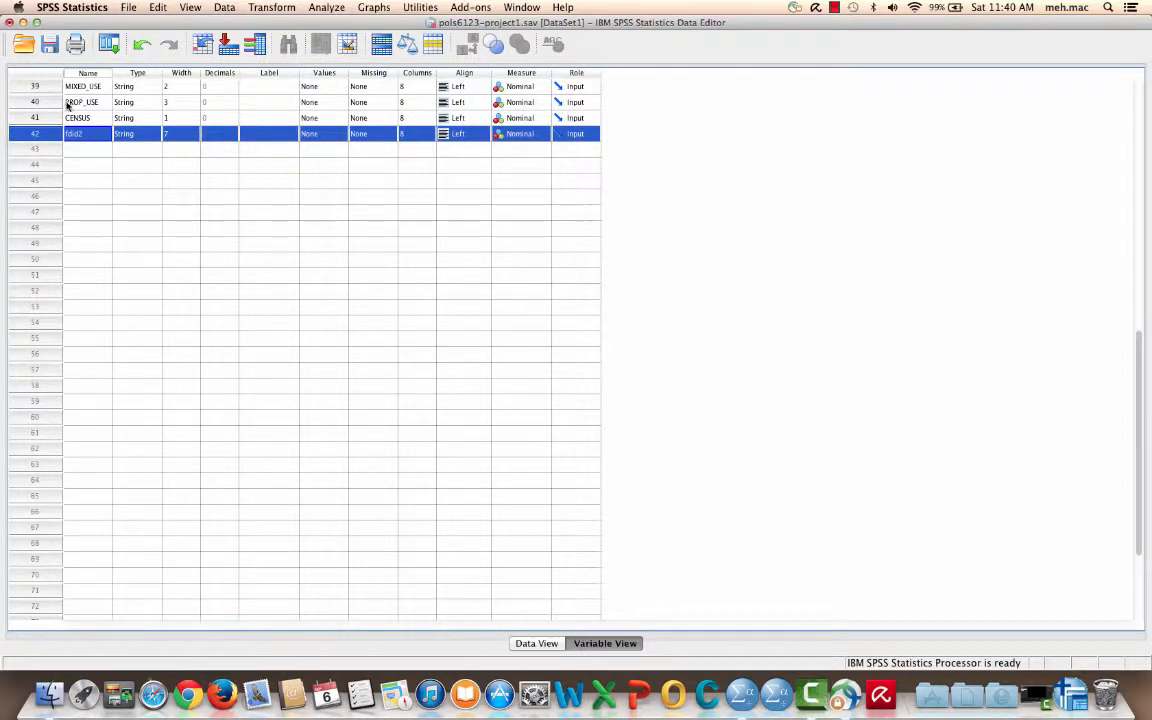
{"action": "left_click_drag", "start_coordinate": [38, 138], "coordinate": [40, 83]}
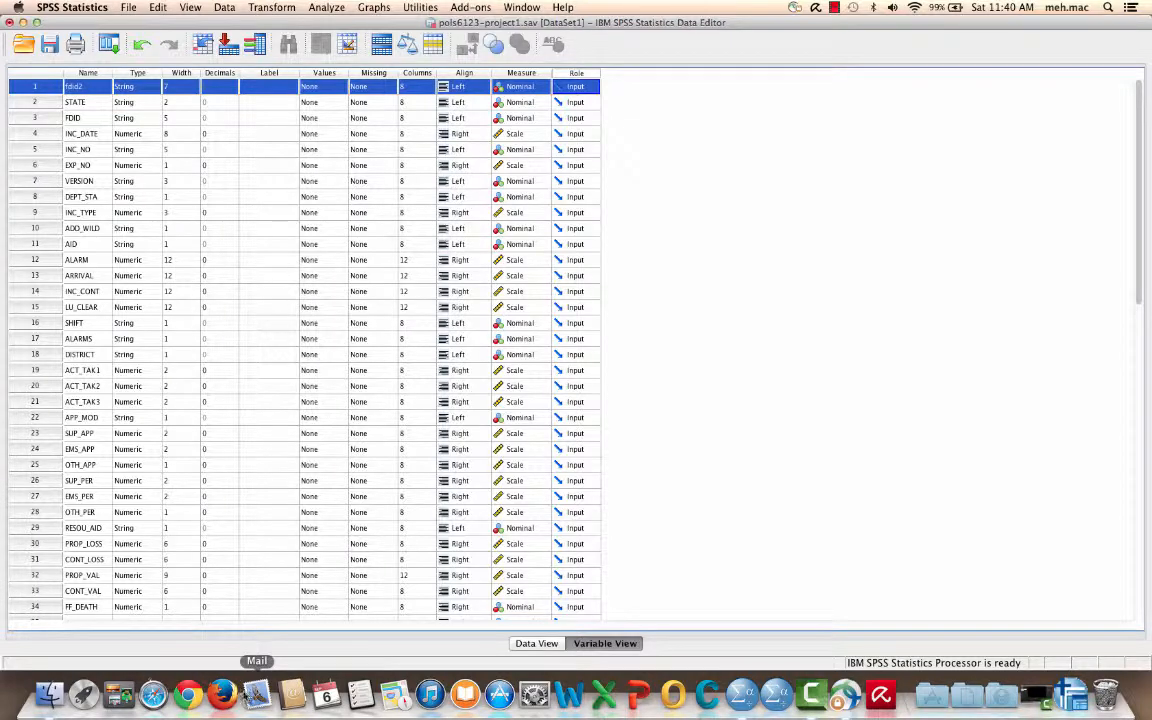
{"action": "left_click", "coordinate": [538, 643]}
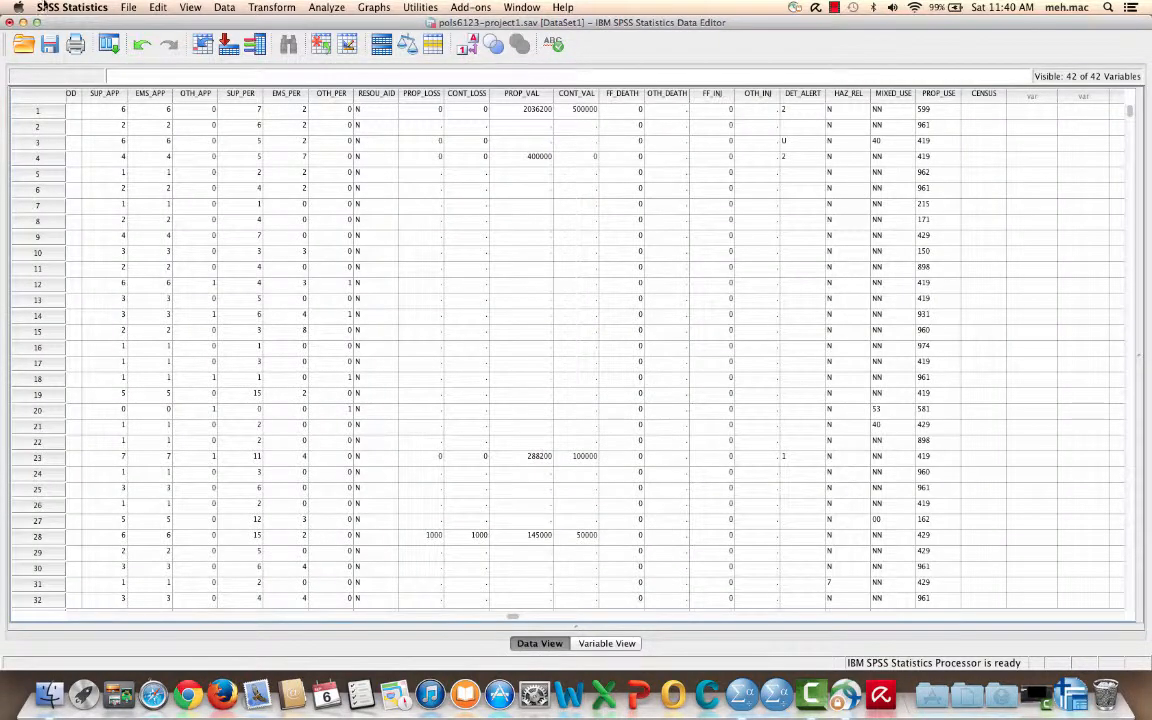
{"action": "left_click_drag", "start_coordinate": [517, 617], "coordinate": [60, 625]}
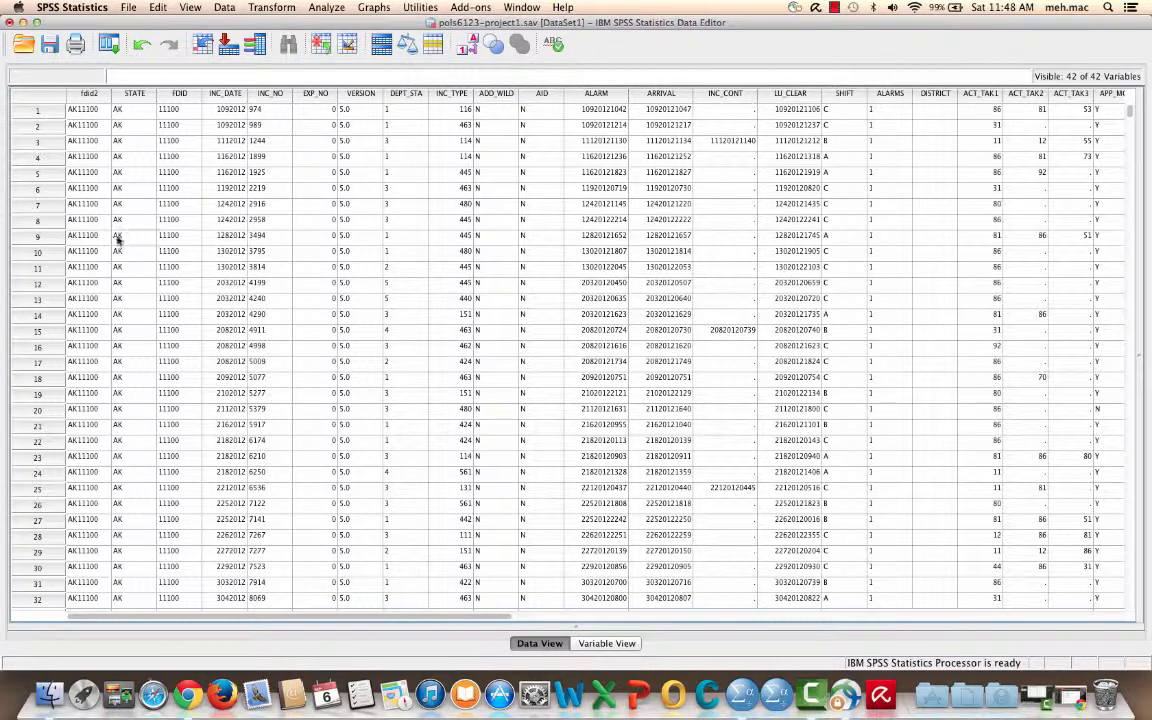
Save the dataset and minimize both the data editor and the output viewer.
{"action": "left_click", "coordinate": [50, 45]}
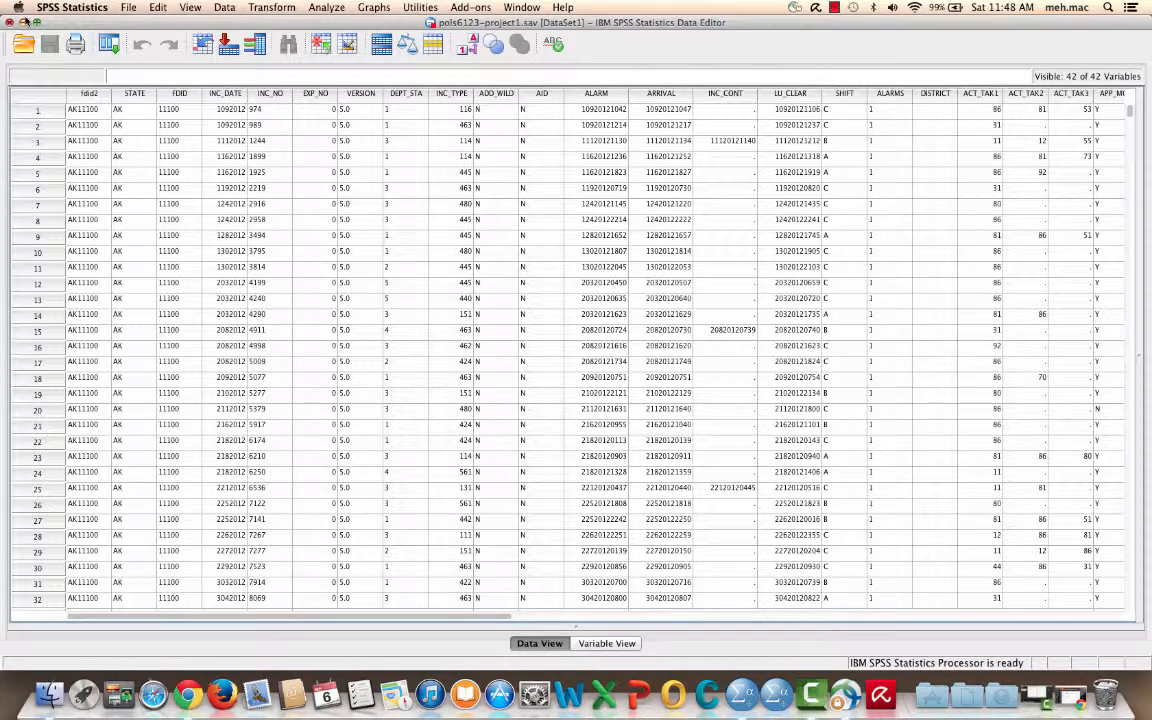
{"action": "left_click", "coordinate": [23, 22]}
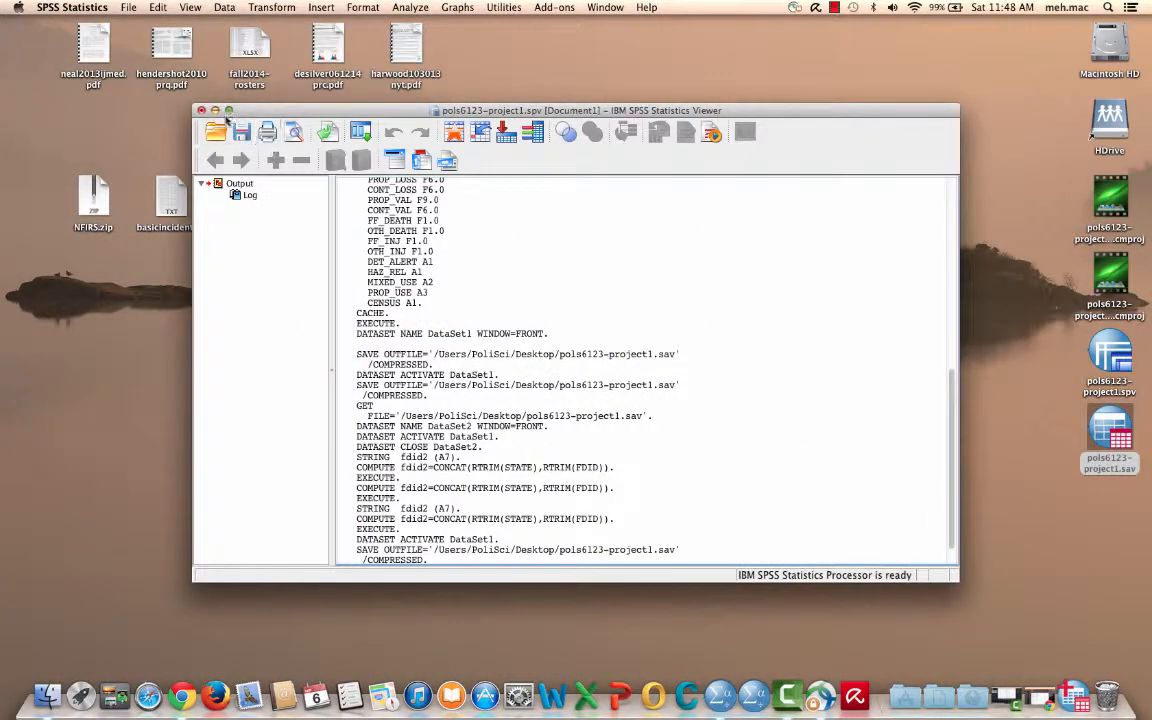
{"action": "left_click", "coordinate": [215, 110]}
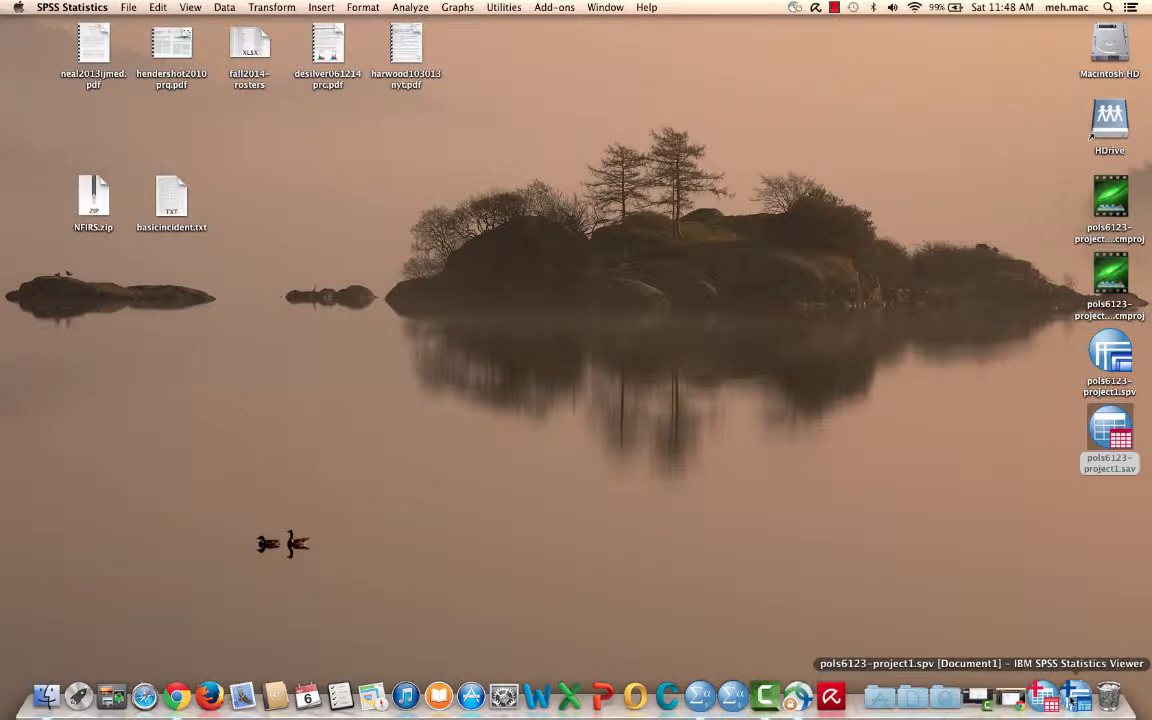
Switch to Chrome and download pols6123-50counties.xls from the Project 1 - OLS module of the course site.
{"action": "left_click", "coordinate": [1000, 697]}
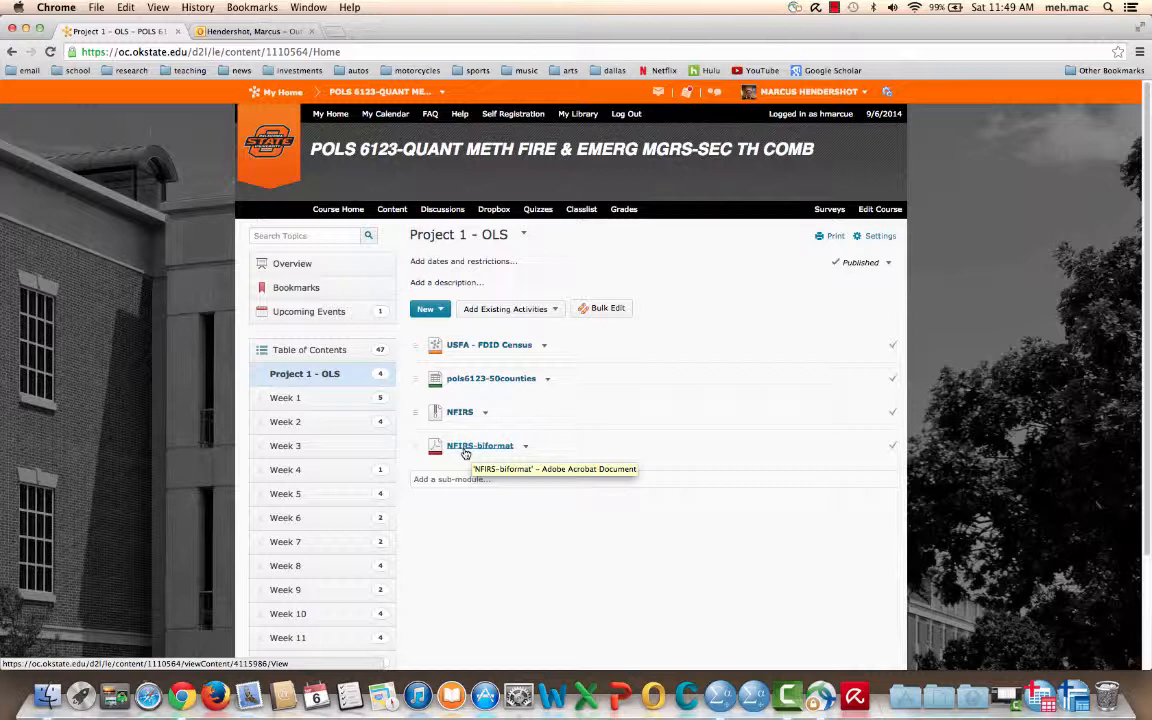
{"action": "left_click", "coordinate": [489, 382]}
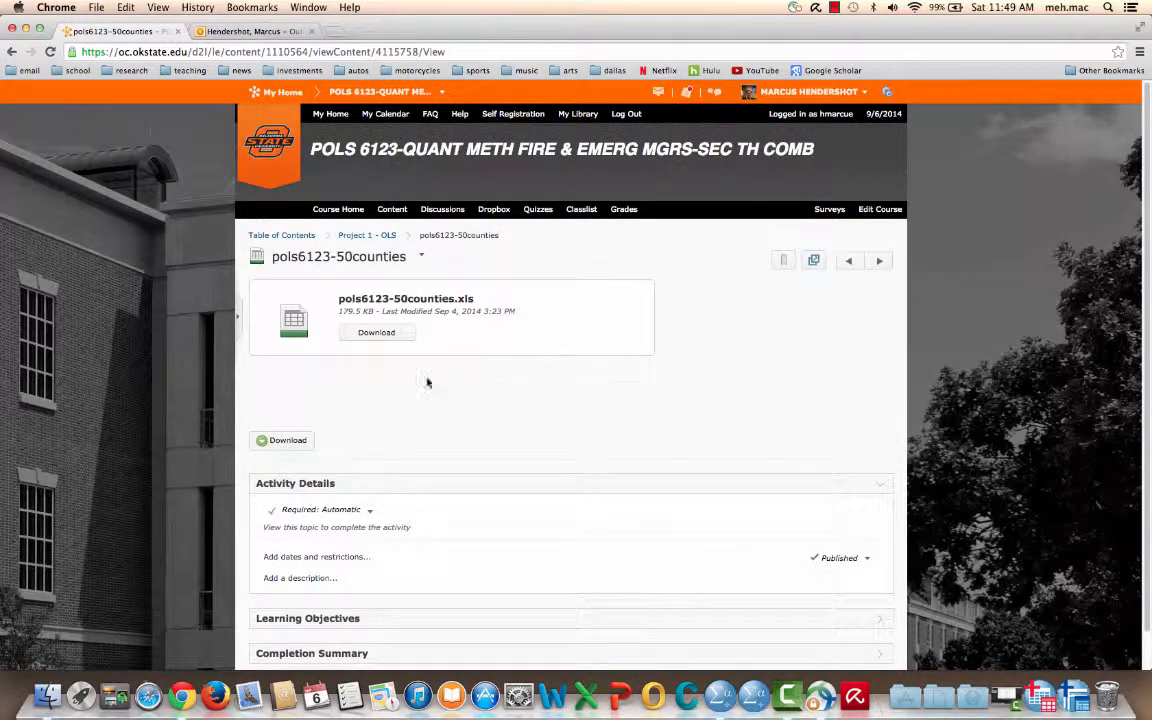
{"action": "left_click", "coordinate": [384, 333]}
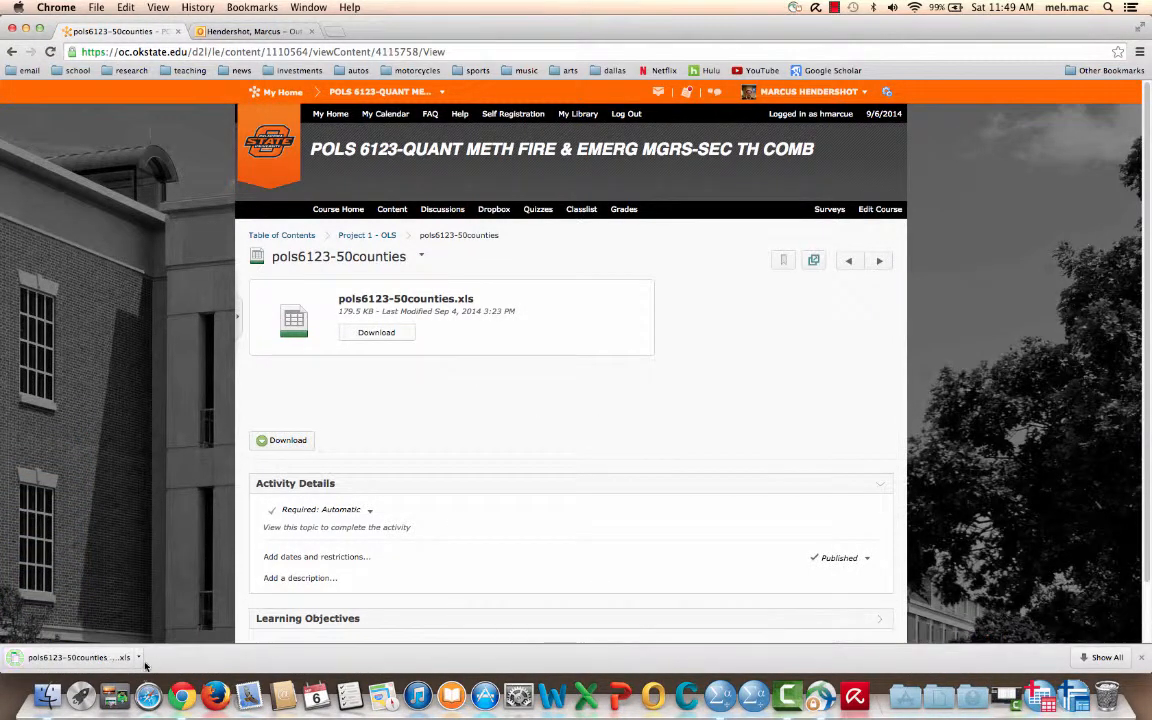
Open the downloaded pols6123-50counties file in Excel and enlarge its window to fill the screen.
{"action": "left_click", "coordinate": [140, 665]}
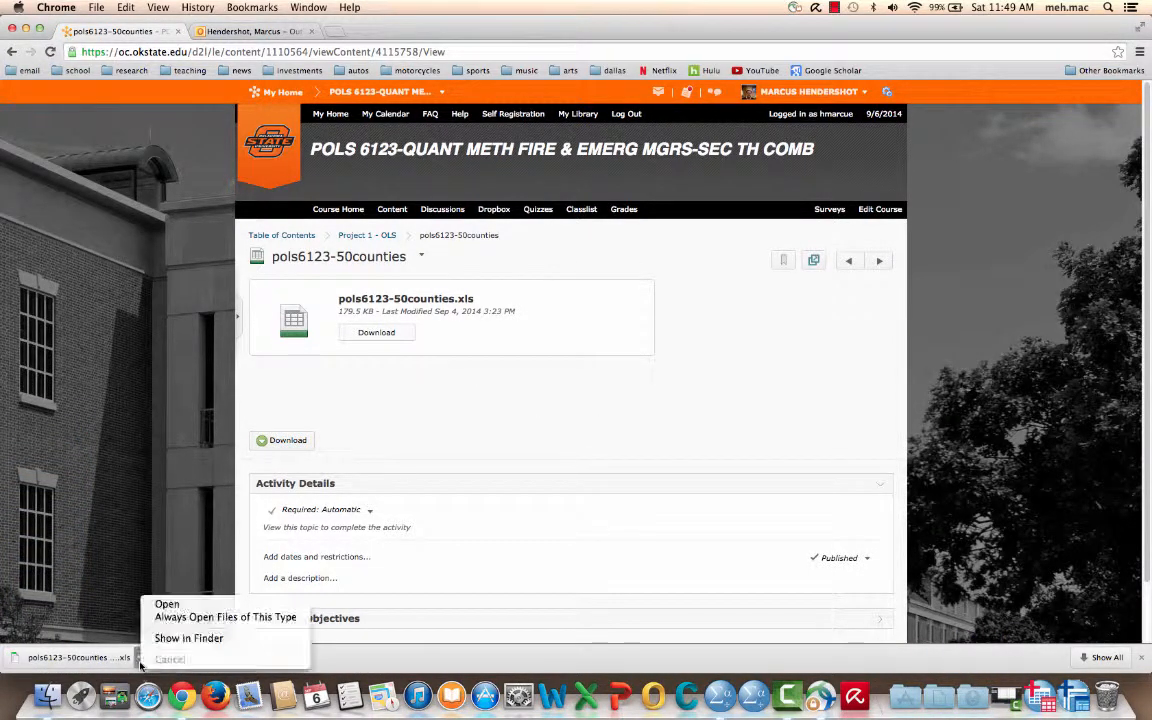
{"action": "left_click", "coordinate": [180, 602]}
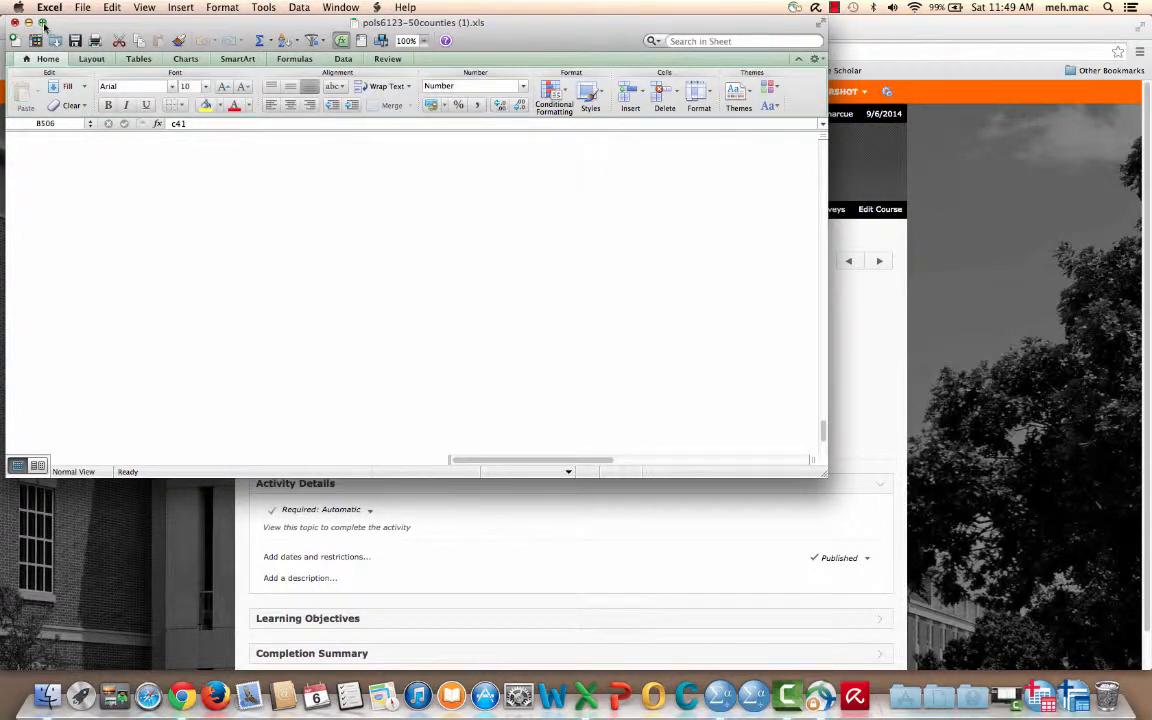
{"action": "left_click", "coordinate": [42, 22]}
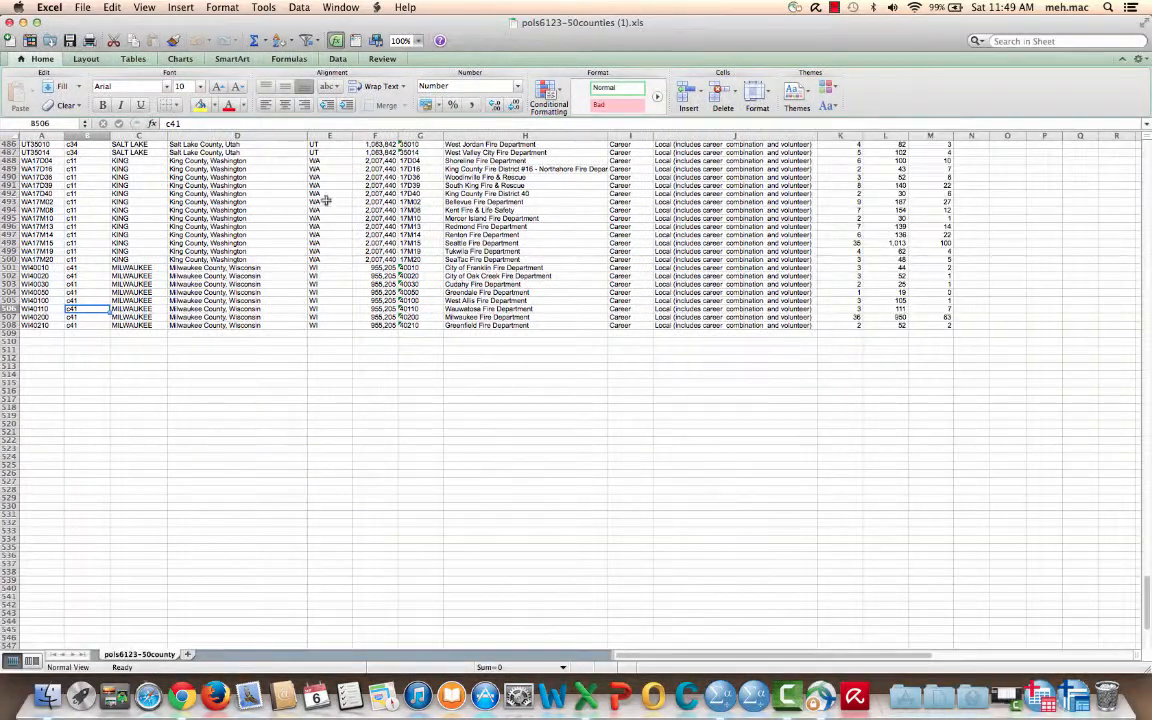
Examine the county workbook's column headings and fire department records from the first row to the last.
{"action": "scroll", "coordinate": [297, 334], "scroll_direction": "up", "scroll_amount": 20}
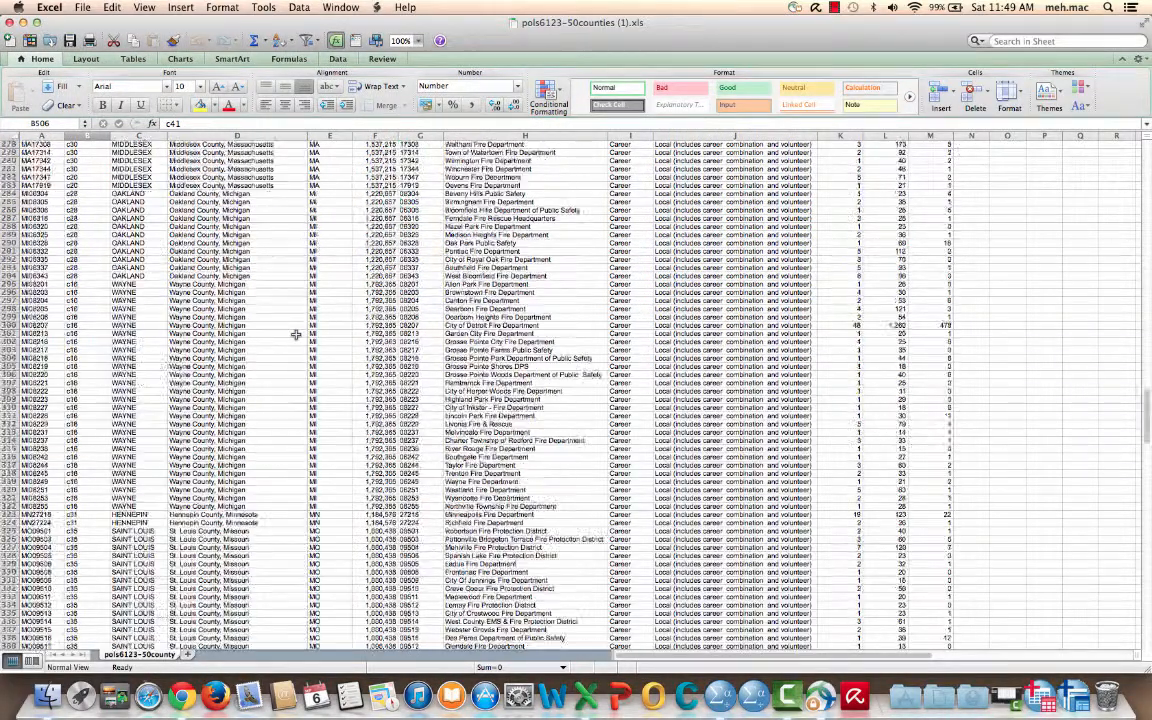
{"action": "scroll", "coordinate": [296, 334], "scroll_direction": "up", "scroll_amount": 20}
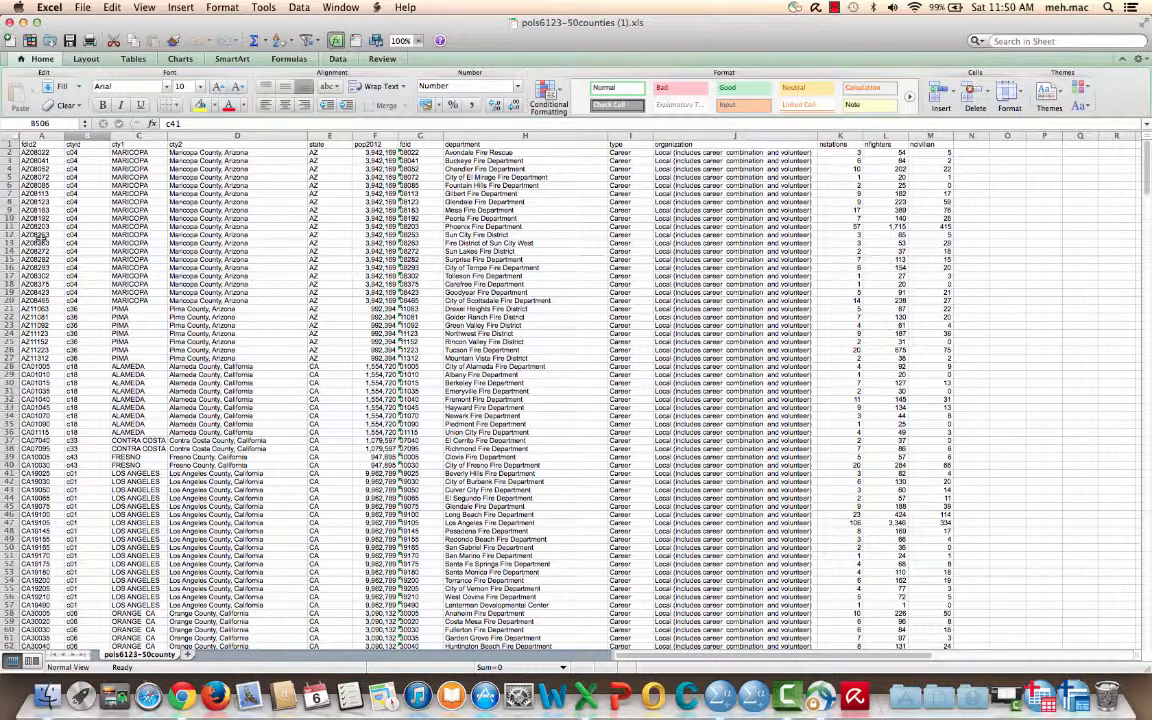
{"action": "scroll", "coordinate": [58, 489], "scroll_direction": "down", "scroll_amount": 20}
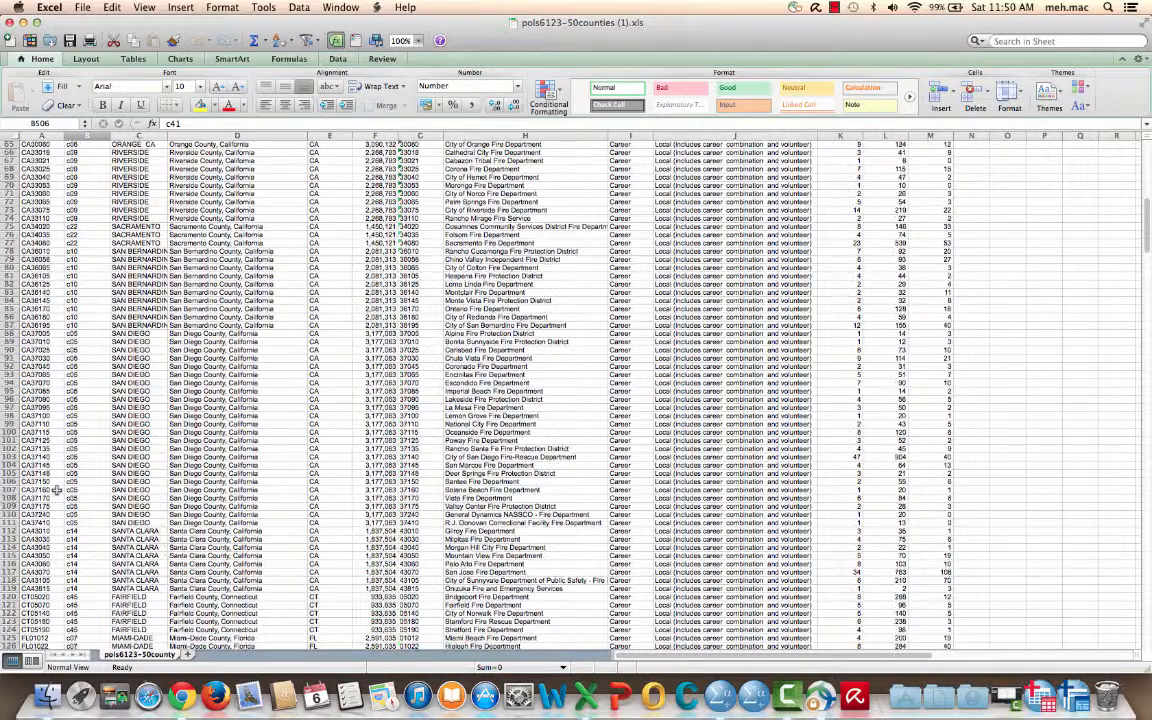
{"action": "scroll", "coordinate": [58, 489], "scroll_direction": "down", "scroll_amount": 20}
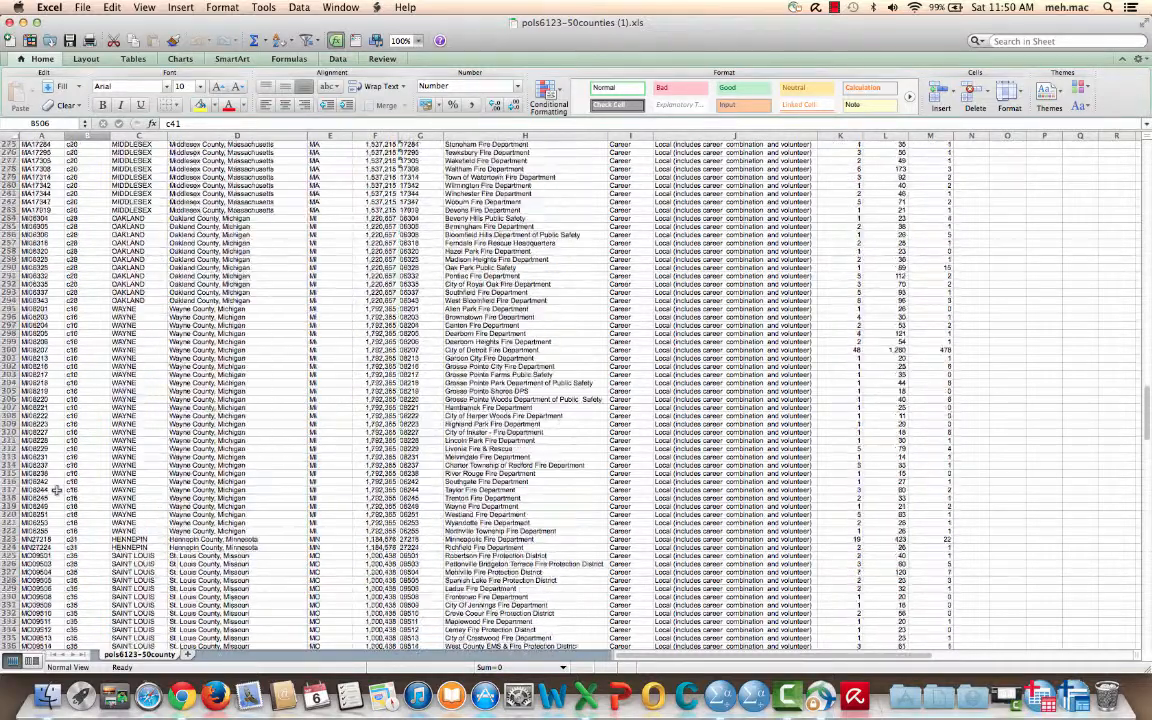
{"action": "scroll", "coordinate": [58, 489], "scroll_direction": "down", "scroll_amount": 20}
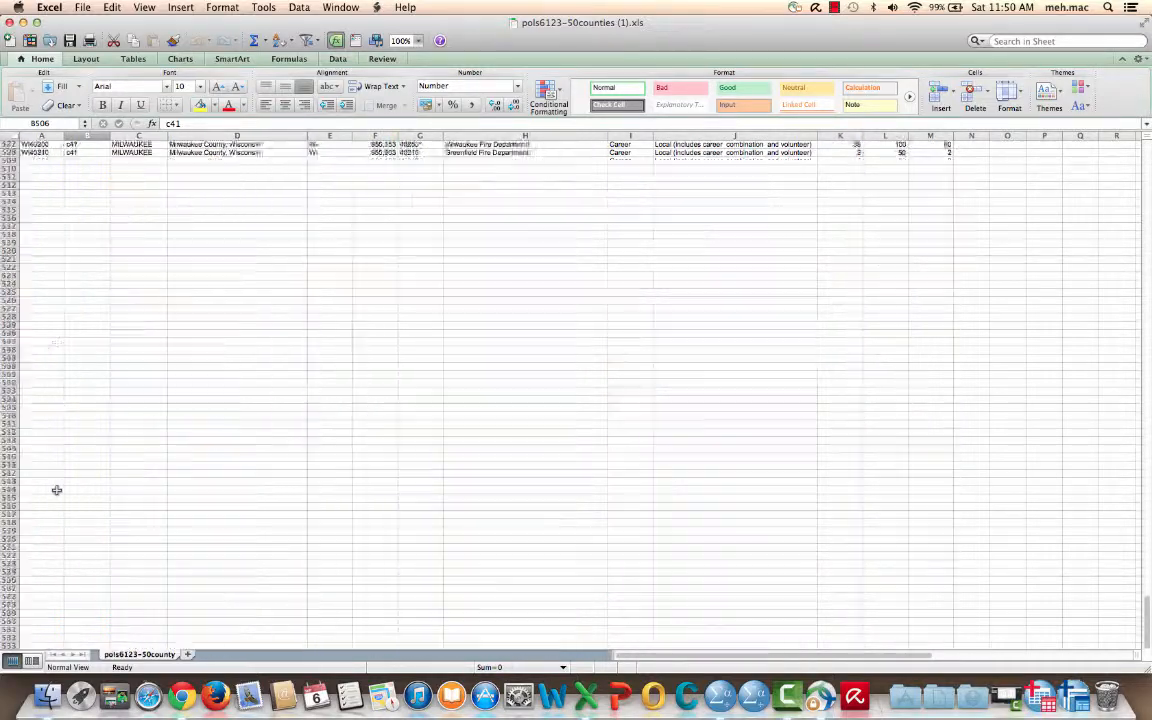
{"action": "scroll", "coordinate": [58, 489], "scroll_direction": "up", "scroll_amount": 20}
{"action": "scroll", "coordinate": [58, 489], "scroll_direction": "up", "scroll_amount": 20}
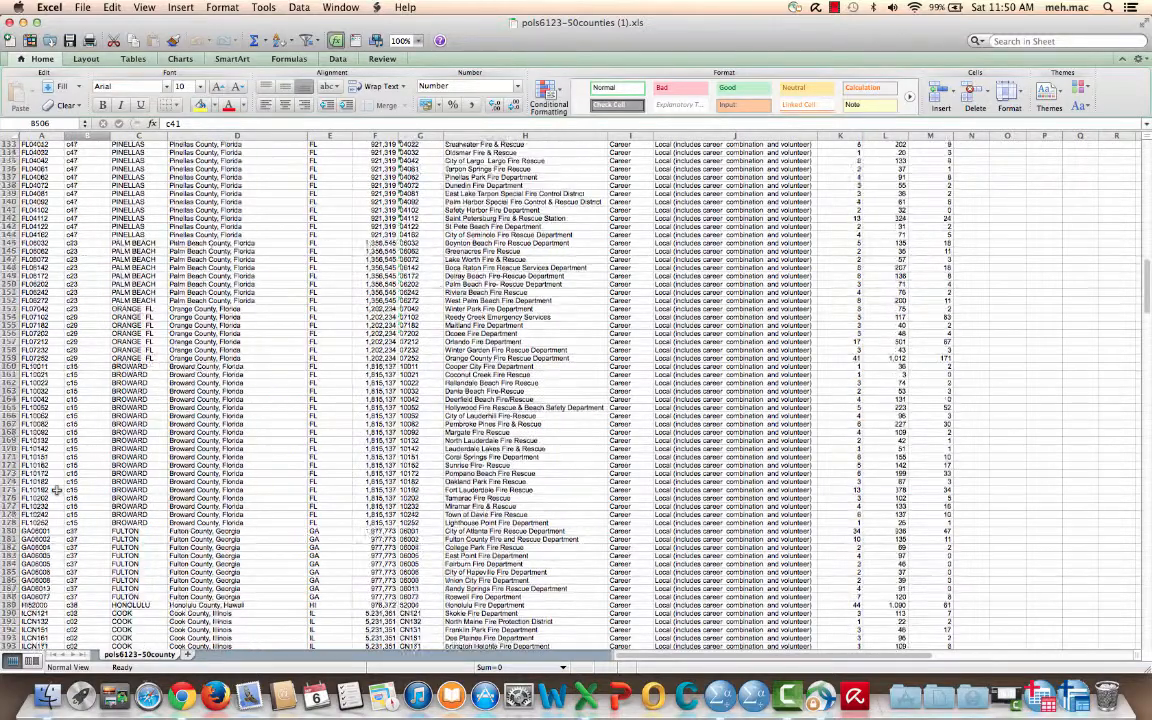